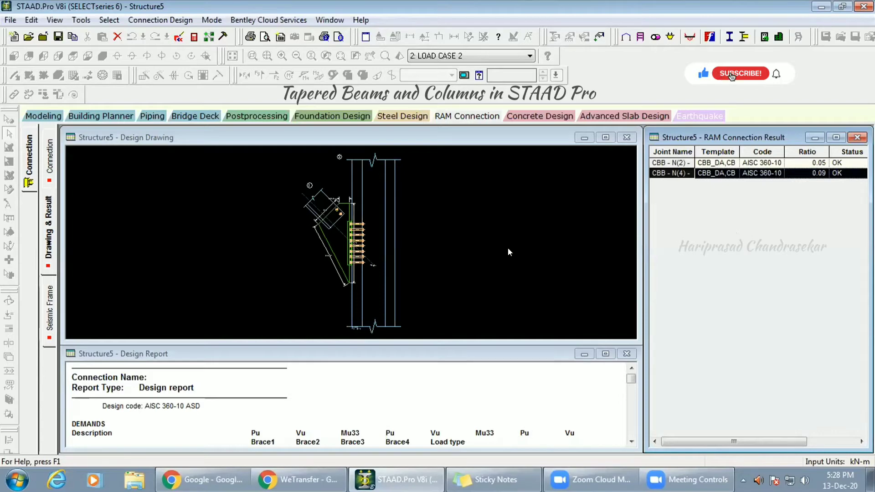
Step: Save the current model, confirming the save even though nothing changed
{"action": "left_click", "coordinate": [10, 20]}
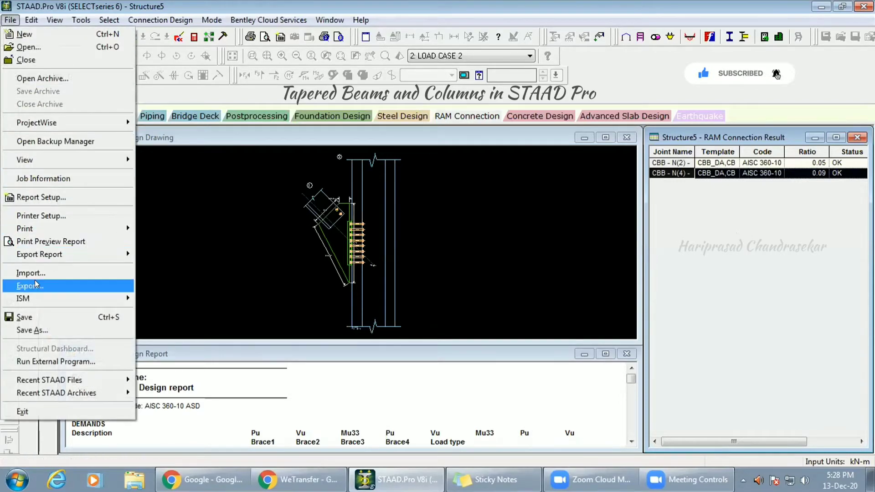
{"action": "left_click", "coordinate": [42, 317]}
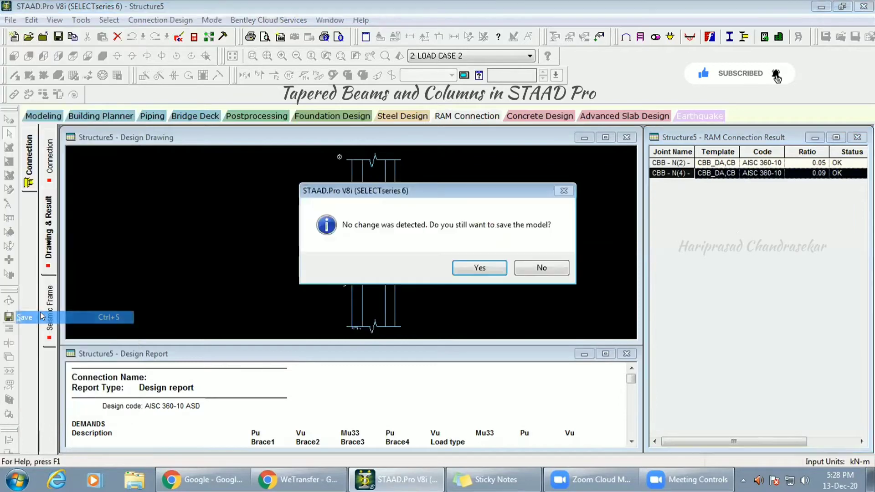
{"action": "left_click", "coordinate": [480, 271]}
{"action": "left_click", "coordinate": [358, 270]}
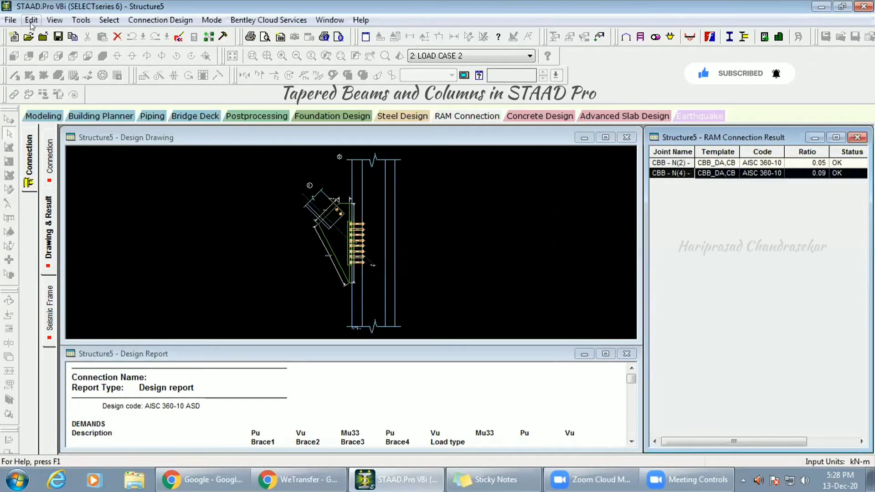
Step: Create new model Structure6 as a Space structure in metres and kilonewtons, starting with Add Beam
{"action": "left_click", "coordinate": [10, 20]}
{"action": "left_click", "coordinate": [25, 34]}
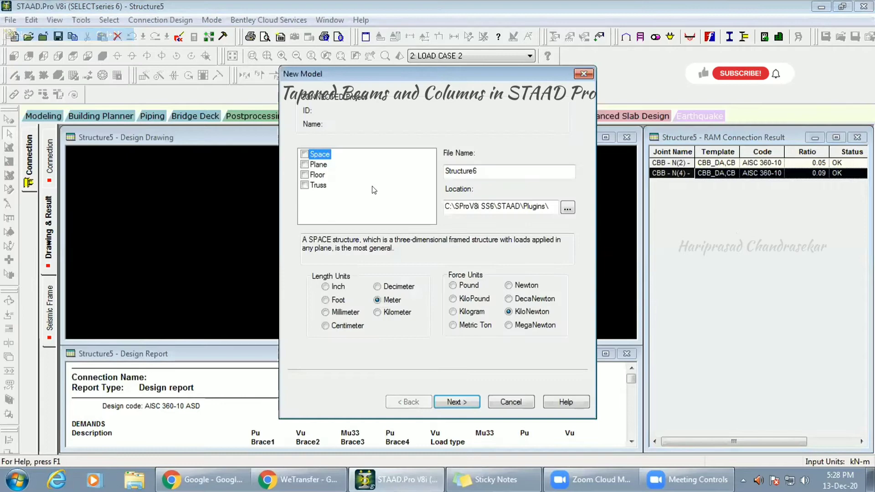
{"action": "left_click", "coordinate": [304, 154]}
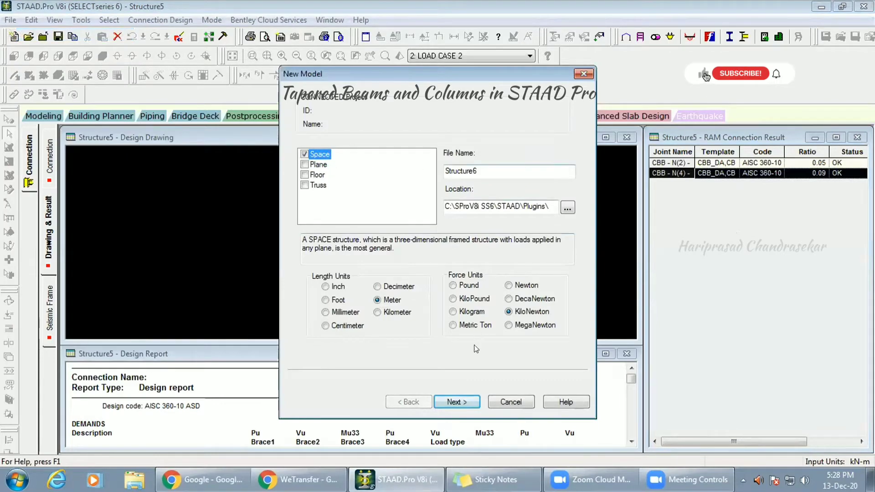
{"action": "left_click", "coordinate": [459, 400]}
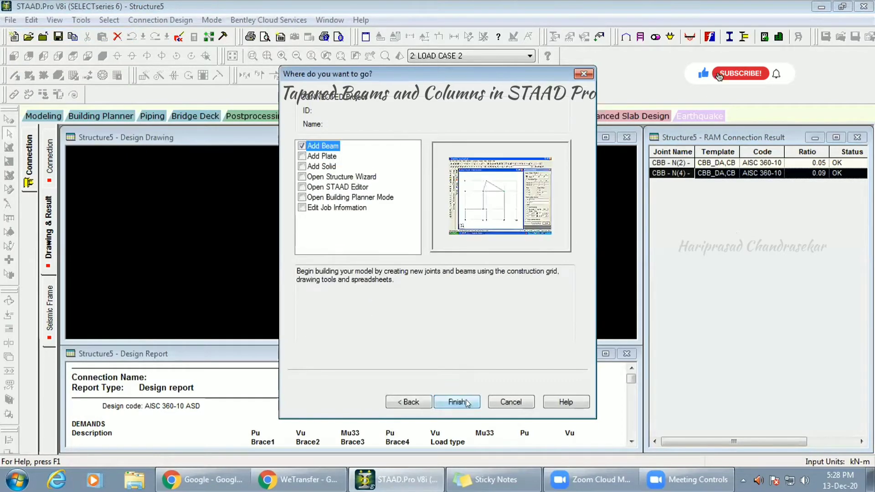
{"action": "left_click", "coordinate": [461, 401]}
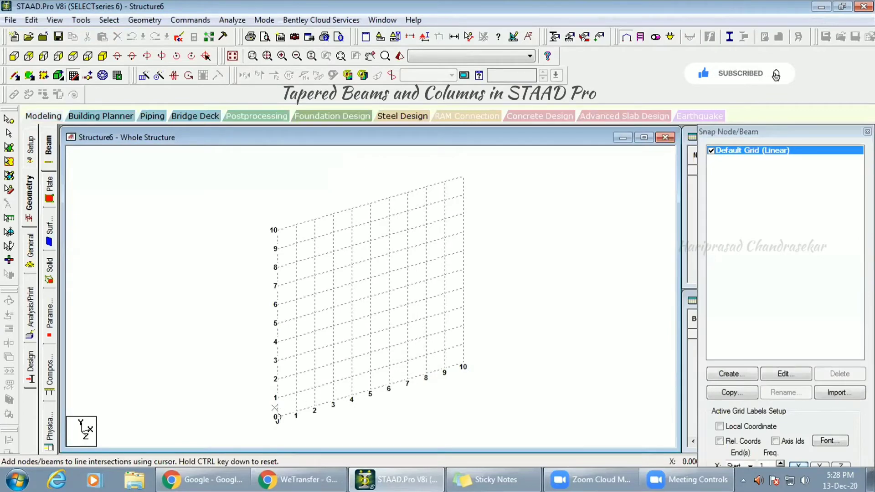
Step: Draw a left column from the origin to height 10, a rafter to the top-right corner, and a right column down
{"action": "left_click", "coordinate": [276, 415]}
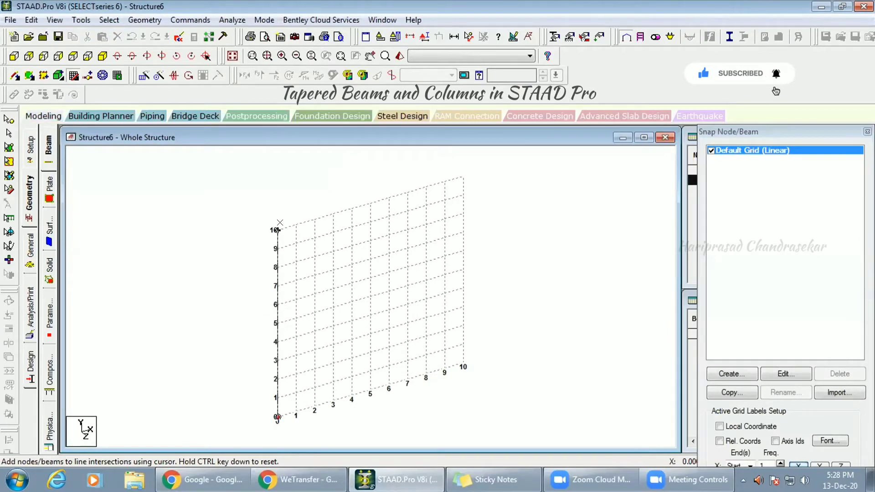
{"action": "left_click", "coordinate": [277, 230]}
{"action": "left_click", "coordinate": [464, 177]}
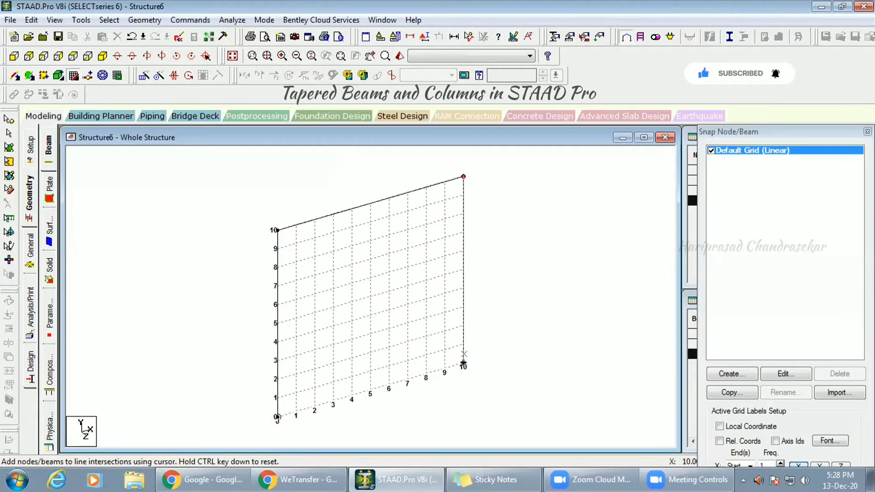
{"action": "left_click", "coordinate": [464, 363]}
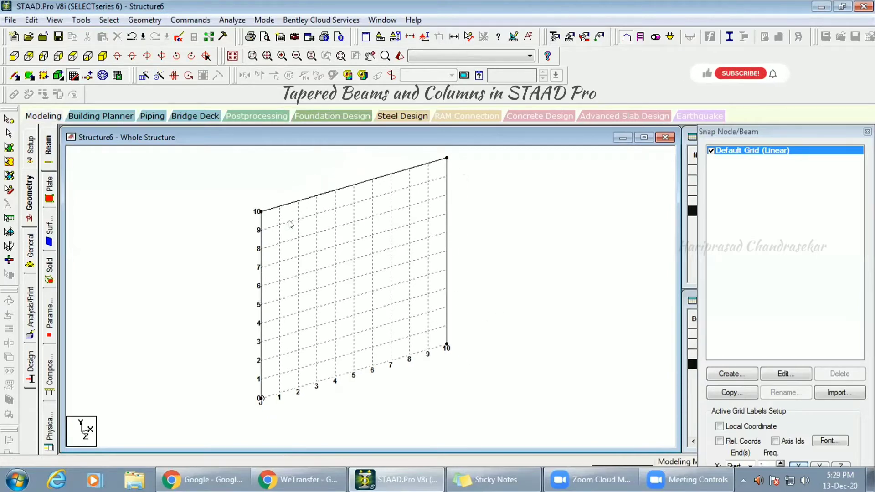
Step: Select and deselect the left column, then bring up the General > Property page
{"action": "left_click", "coordinate": [258, 250]}
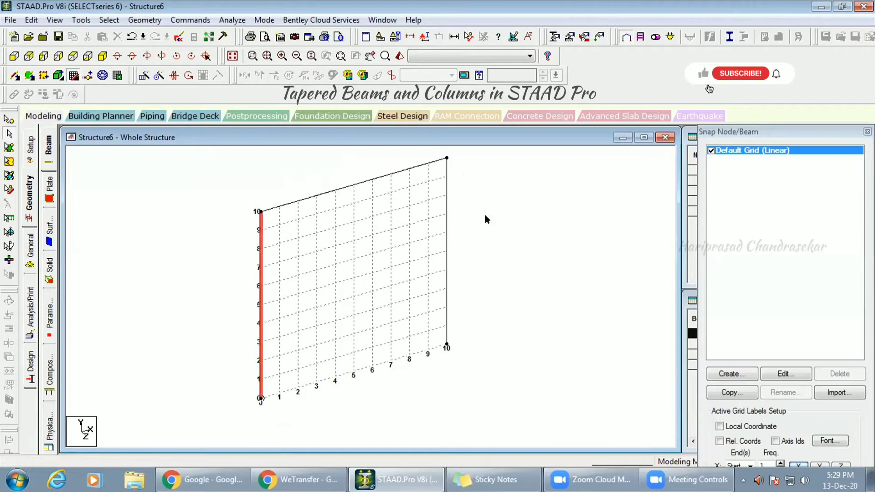
{"action": "left_click", "coordinate": [504, 253]}
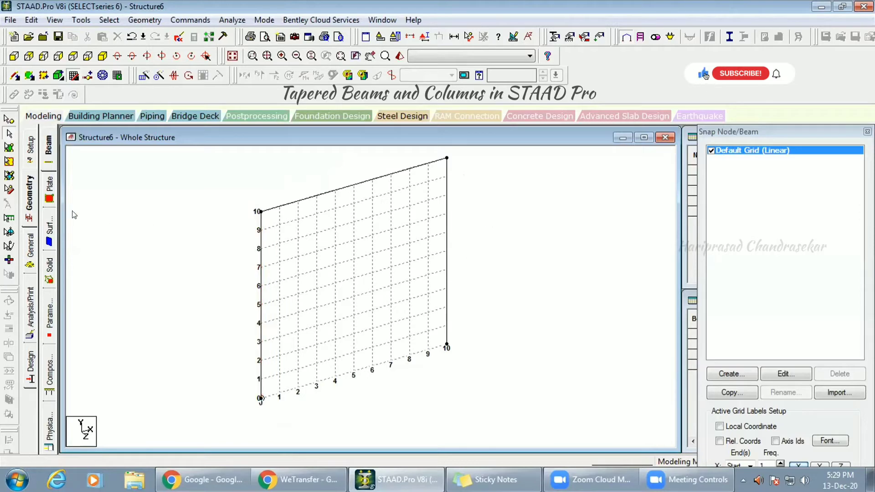
{"action": "left_click", "coordinate": [29, 263]}
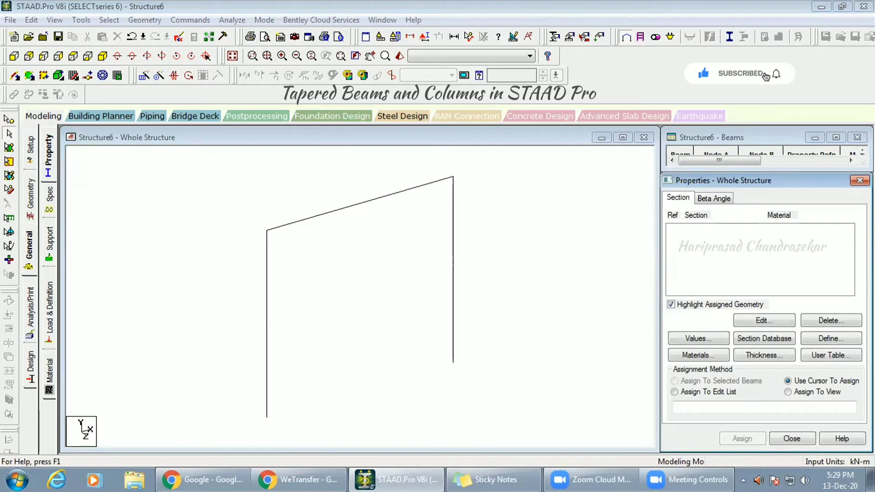
Step: Start defining a new section and choose the Tapered I type
{"action": "left_click", "coordinate": [820, 339]}
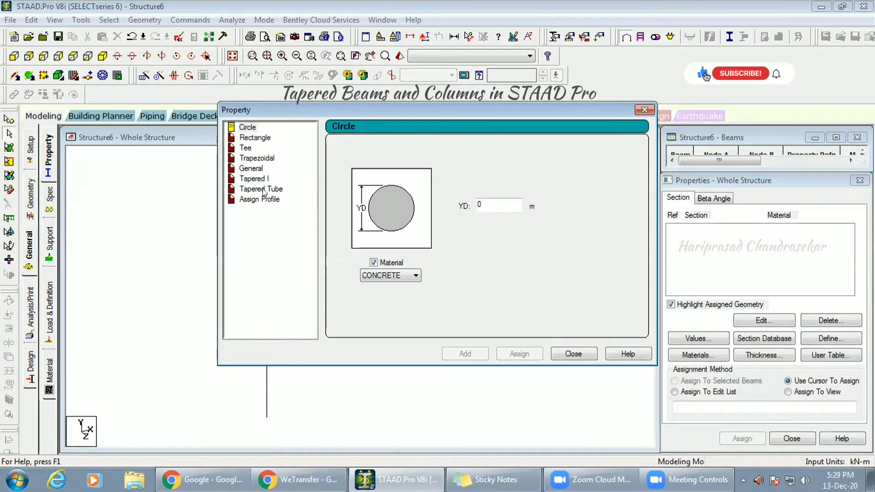
{"action": "left_click", "coordinate": [251, 179]}
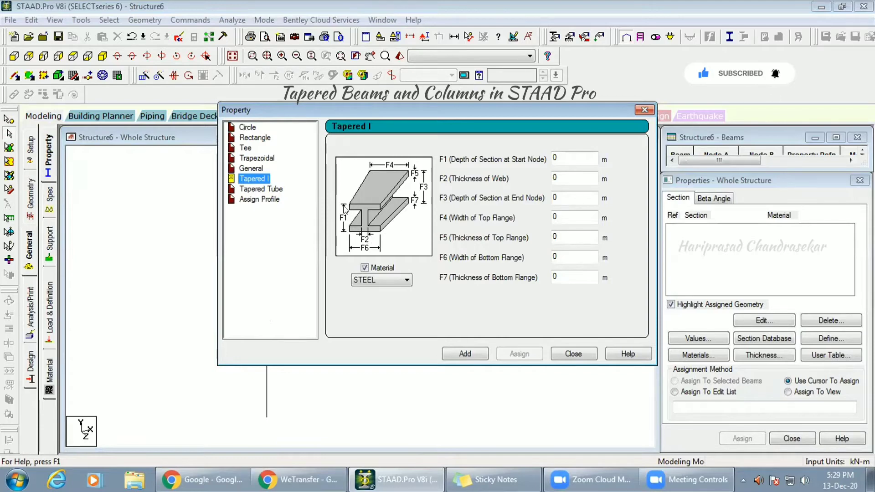
Step: Enter Tapered I start depth F1 = 0.6 m and web thickness F2 = 0.02 m
{"action": "double_click", "coordinate": [564, 155]}
{"action": "key", "text": "BackSpace"}
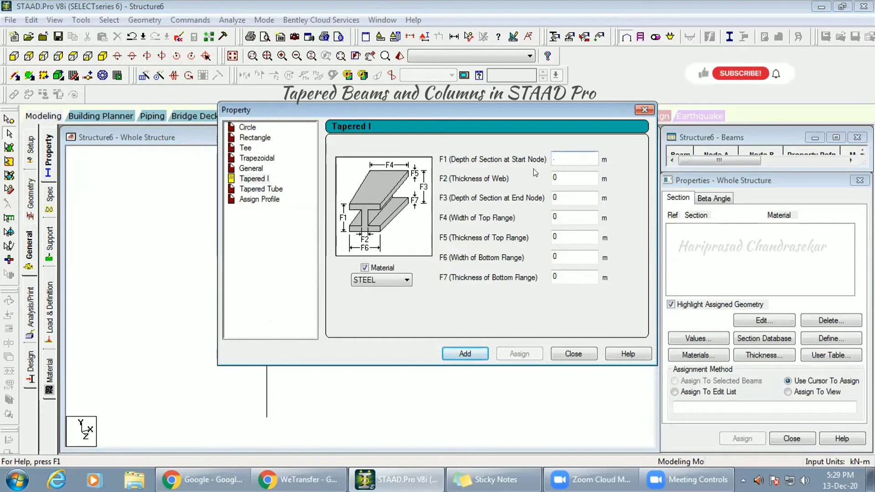
{"action": "type", "text": ".6"}
{"action": "key", "text": "BackSpace"}
{"action": "key", "text": "BackSpace"}
{"action": "type", "text": ".6"}
{"action": "double_click", "coordinate": [573, 177]}
{"action": "type", "text": ".02"}
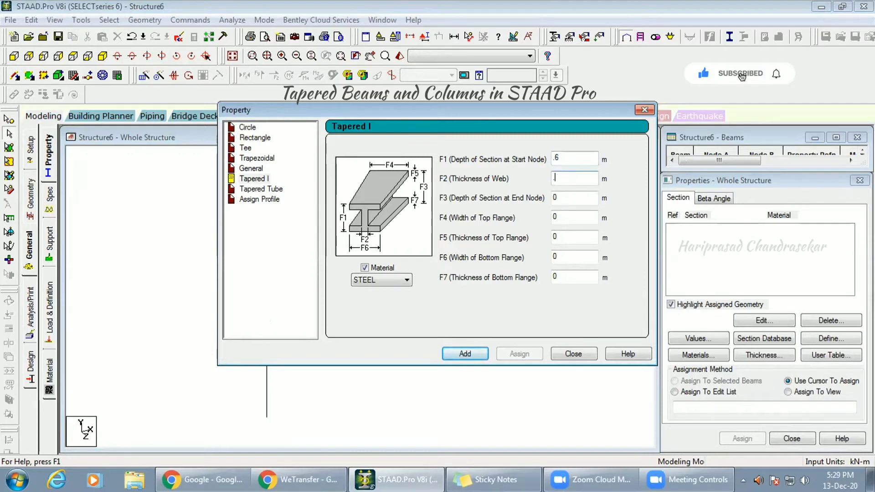
Step: Set end depth F3 0.8, top flange 0.9 × 0.015, and bottom flange 0.4 × 0.015 metres
{"action": "left_click", "coordinate": [568, 197]}
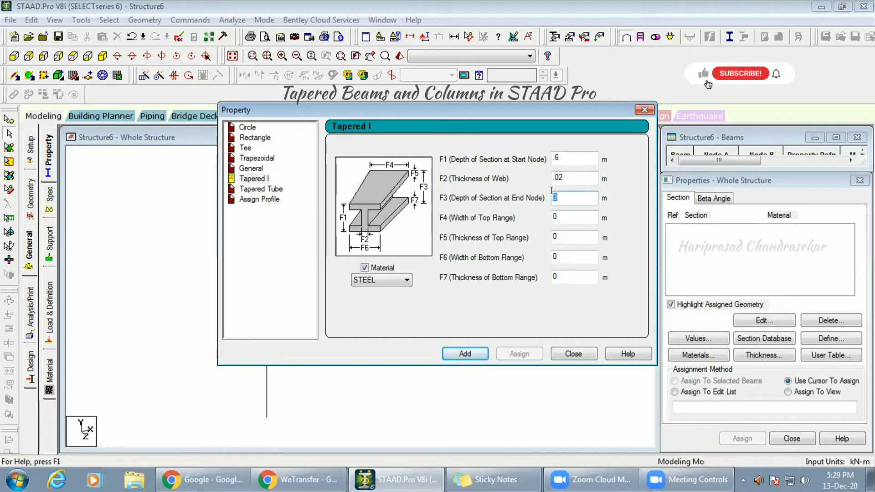
{"action": "type", "text": ".8"}
{"action": "key", "text": "Tab"}
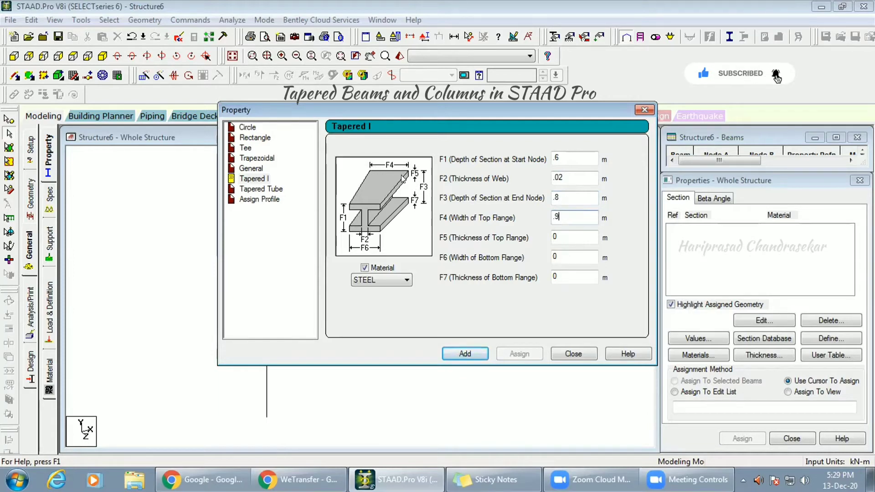
{"action": "key", "text": "Tab"}
{"action": "type", "text": ".01"}
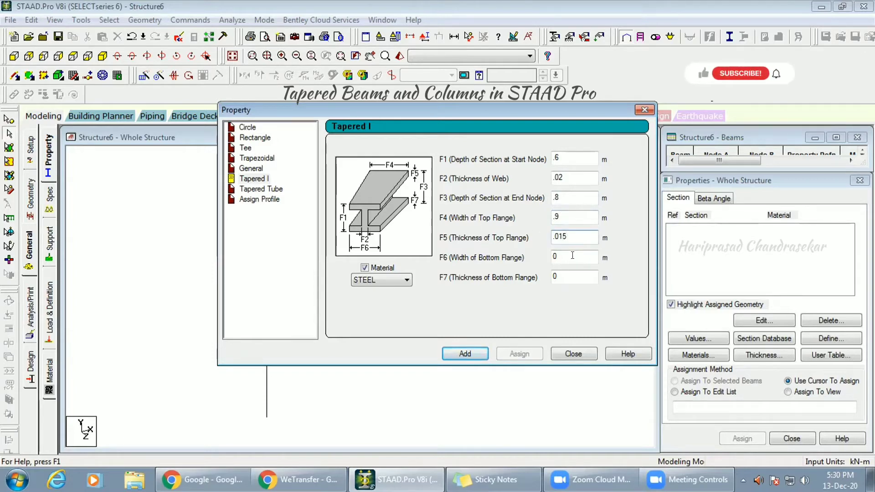
{"action": "key", "text": "Tab"}
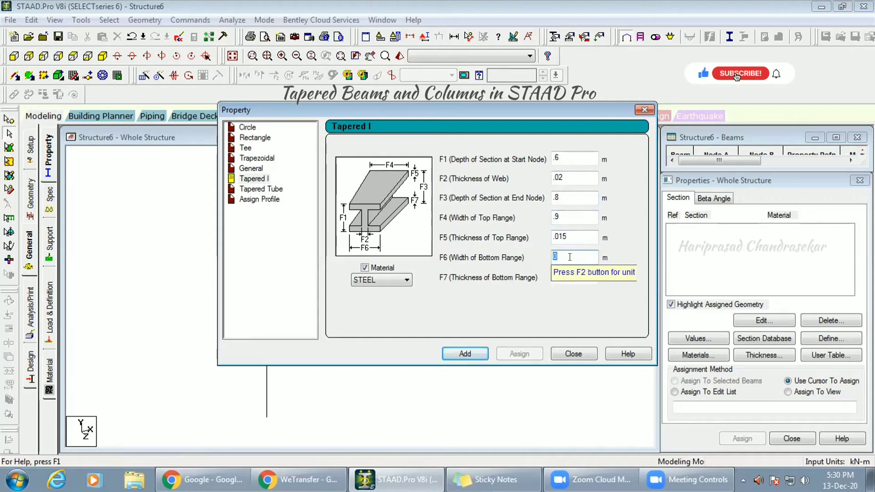
{"action": "type", "text": "."}
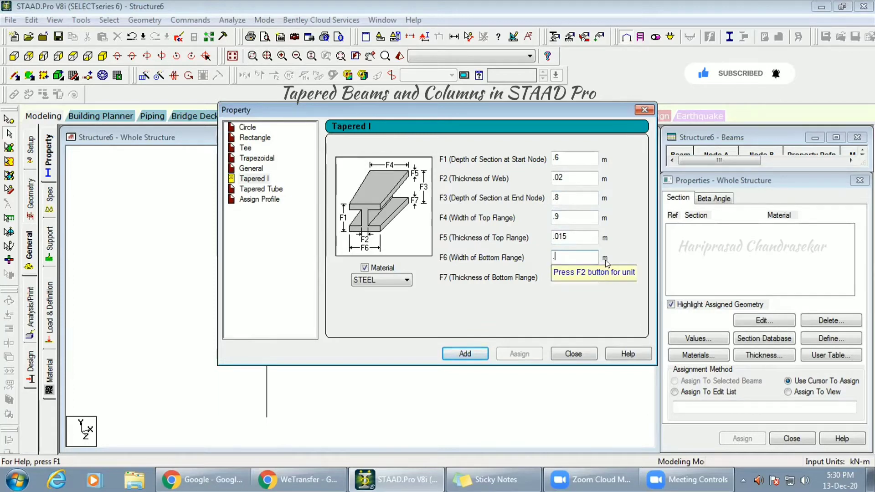
{"action": "type", "text": "4"}
{"action": "key", "text": "Tab"}
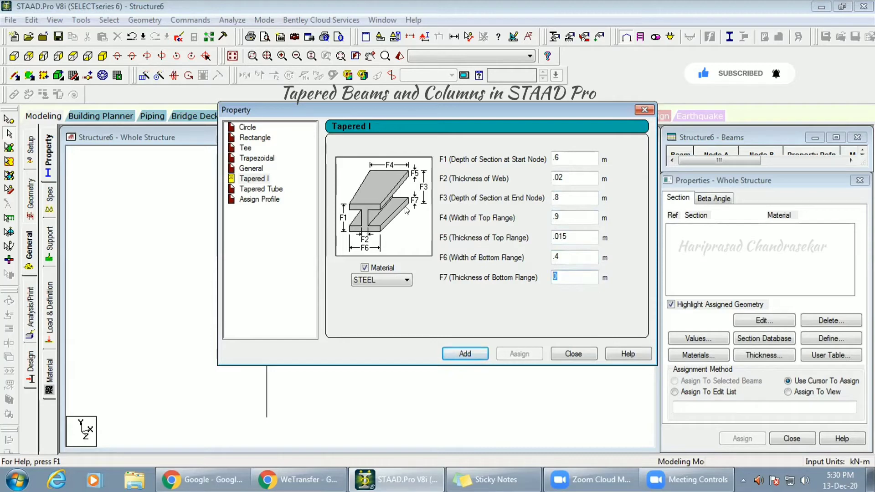
{"action": "type", "text": "."}
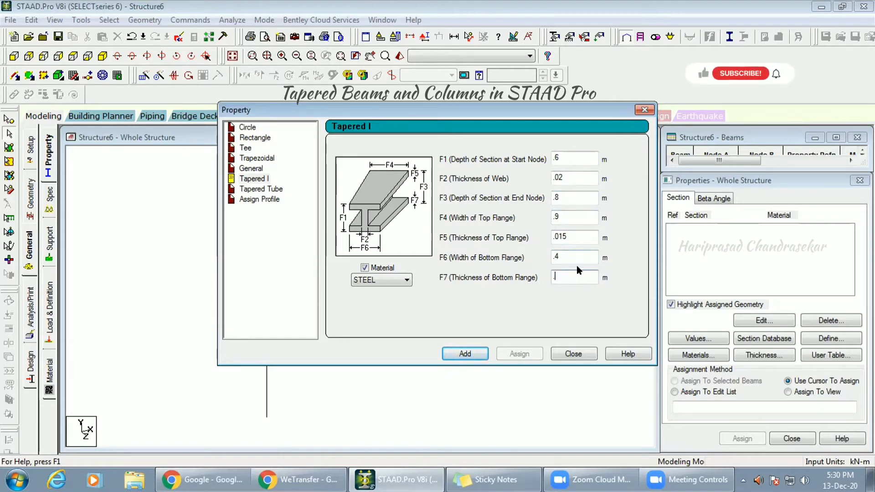
{"action": "type", "text": "015"}
Step: Add the Taper section, assign it to both columns, and show the frame as a 3D rendering
{"action": "left_click", "coordinate": [474, 353]}
{"action": "left_click", "coordinate": [572, 354]}
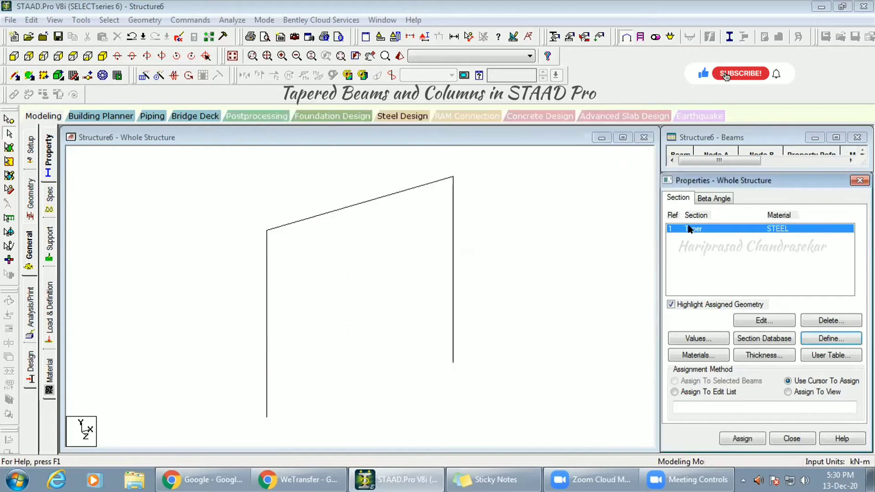
{"action": "left_click", "coordinate": [689, 229]}
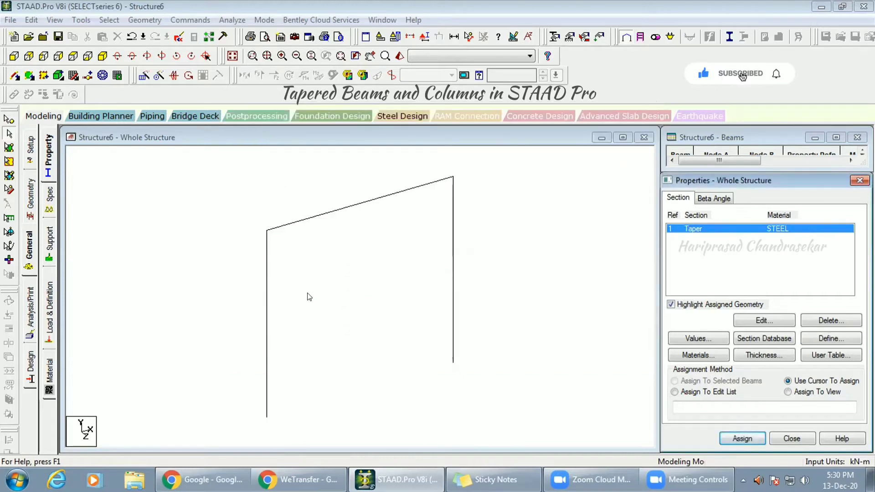
{"action": "left_click", "coordinate": [267, 302]}
{"action": "left_click", "coordinate": [454, 288], "text": "ctrl"}
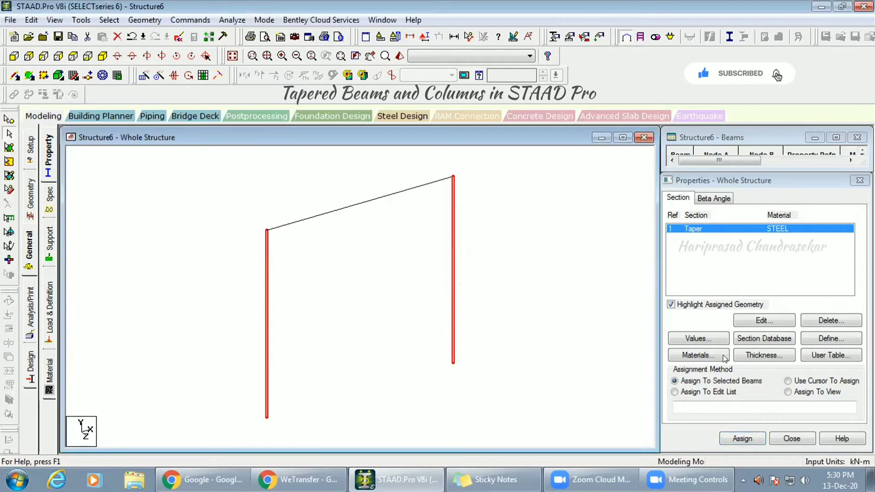
{"action": "left_click", "coordinate": [740, 436]}
{"action": "left_click", "coordinate": [776, 345]}
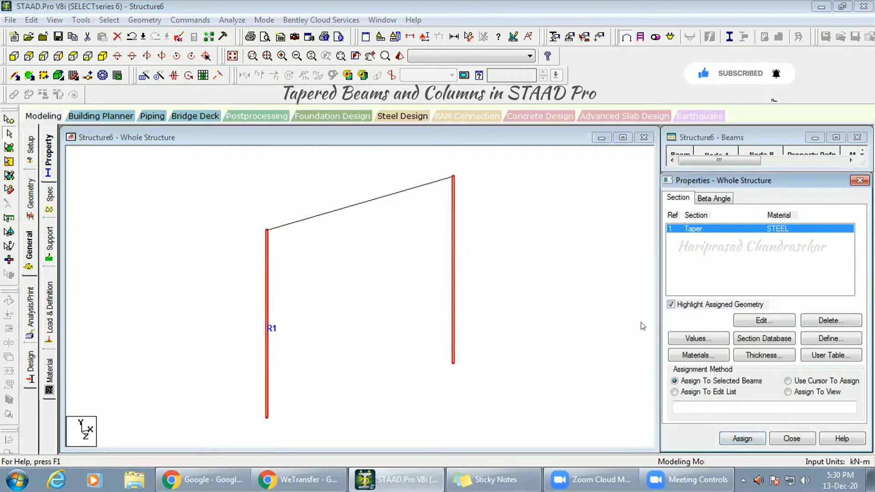
{"action": "right_click", "coordinate": [497, 206]}
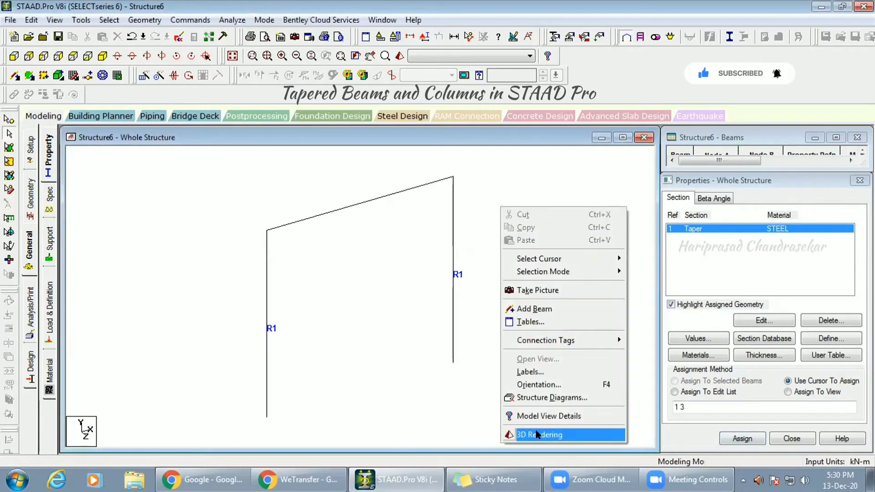
{"action": "left_click", "coordinate": [537, 435]}
Step: Rotate the rendered frame to inspect the tapered columns from several angles, then close the rendered view
{"action": "left_click_drag", "start_coordinate": [414, 240], "coordinate": [595, 279]}
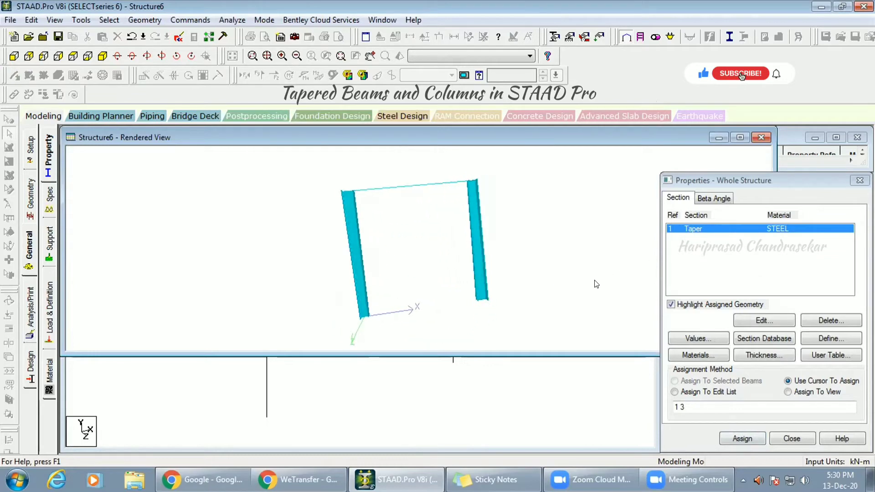
{"action": "left_click_drag", "start_coordinate": [465, 190], "coordinate": [448, 273]}
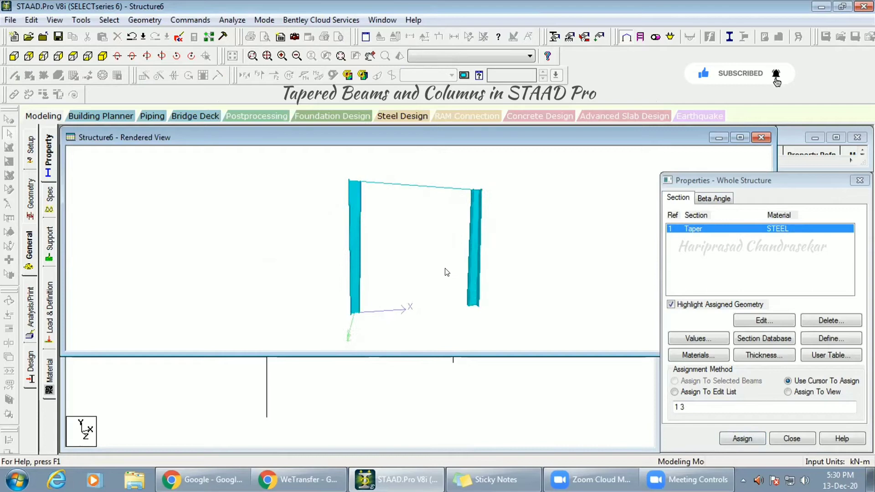
{"action": "left_click_drag", "start_coordinate": [378, 178], "coordinate": [358, 266]}
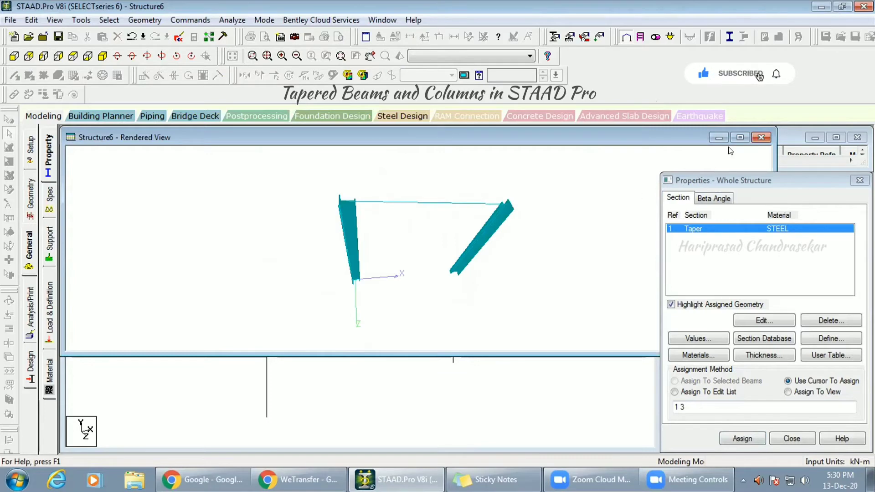
{"action": "left_click", "coordinate": [760, 138]}
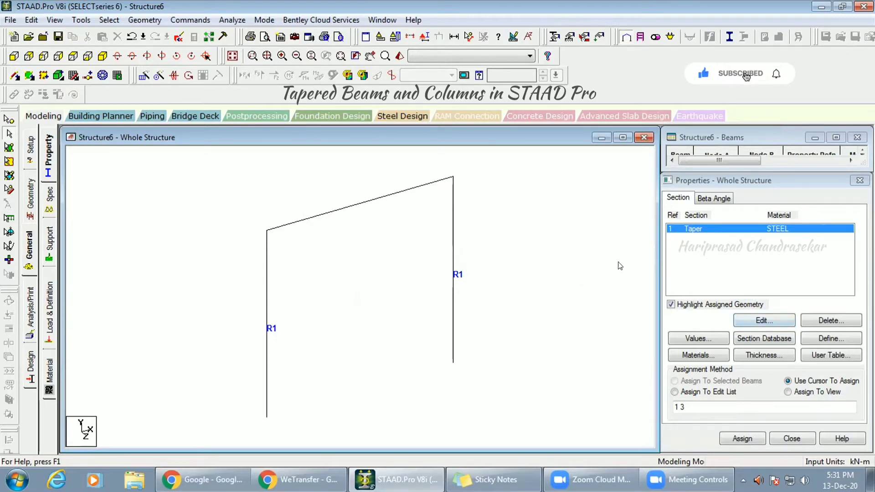
Step: Review the Taper section's dimensions without changing them, then select the sloping rafter
{"action": "left_click", "coordinate": [771, 320]}
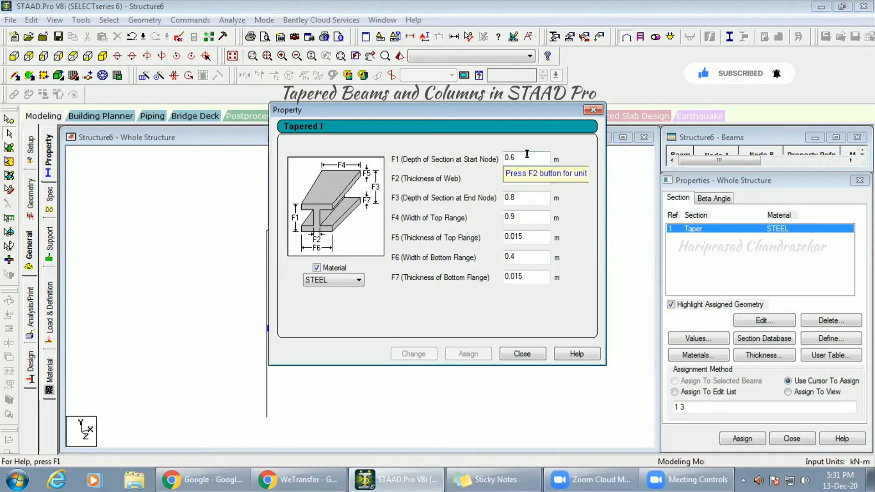
{"action": "left_click", "coordinate": [522, 354]}
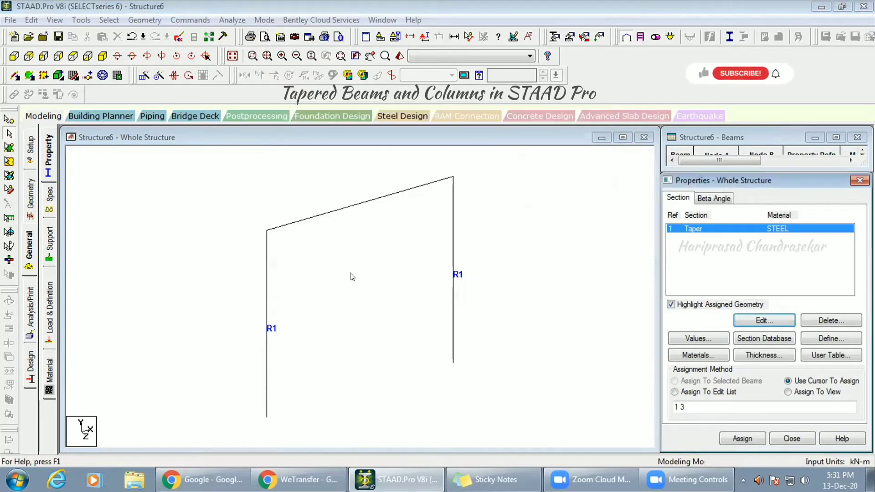
{"action": "left_click", "coordinate": [332, 212]}
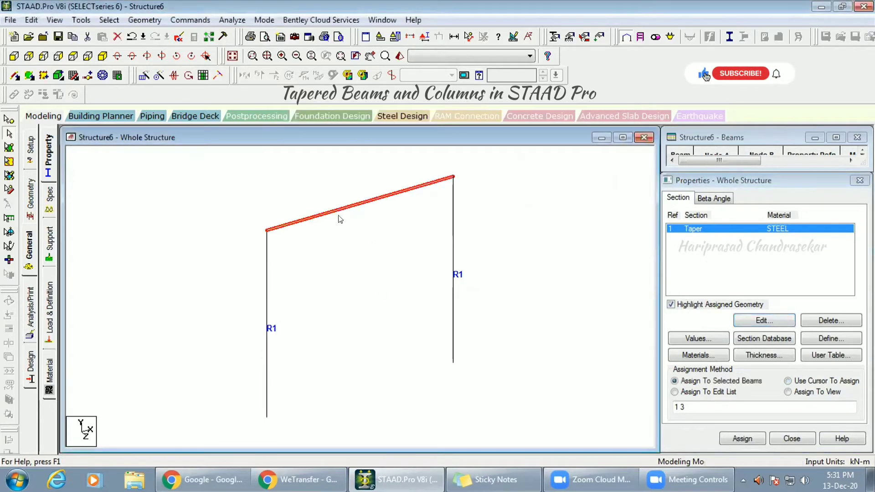
Step: Define a new Tapered Tube section with a Square cross-section shape
{"action": "left_click", "coordinate": [830, 339]}
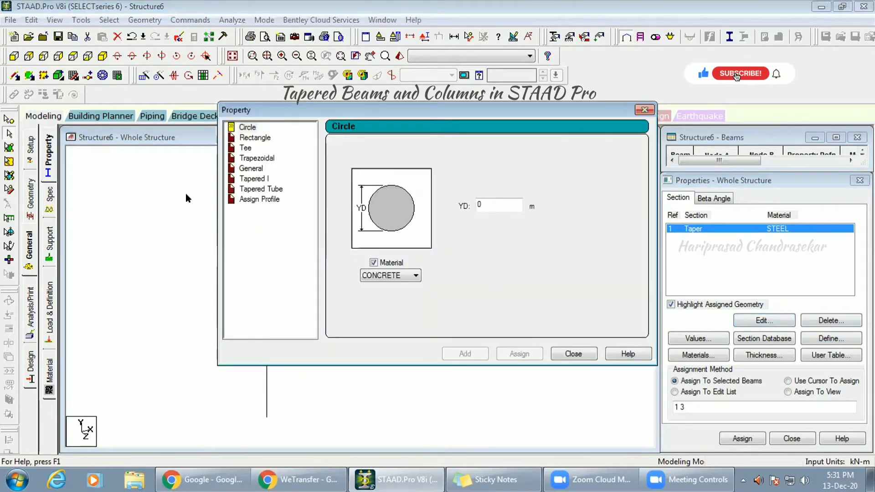
{"action": "left_click", "coordinate": [268, 190]}
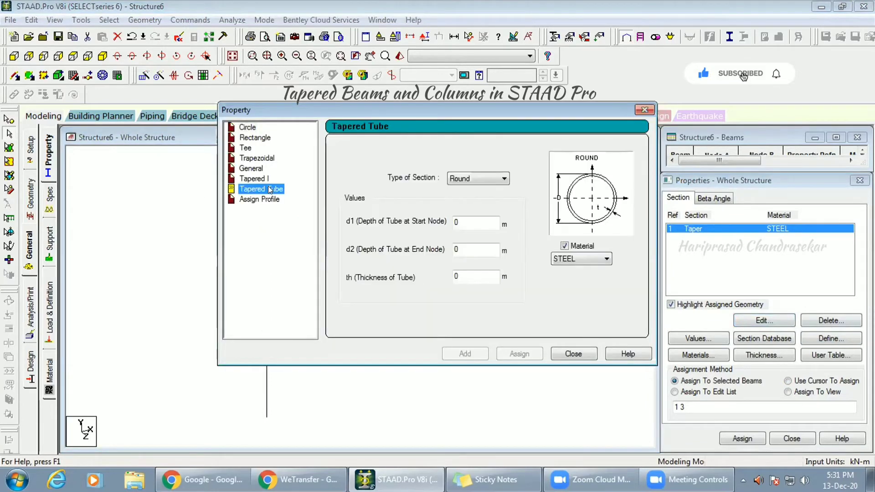
{"action": "left_click", "coordinate": [473, 178]}
{"action": "left_click", "coordinate": [474, 179]}
{"action": "left_click", "coordinate": [473, 179]}
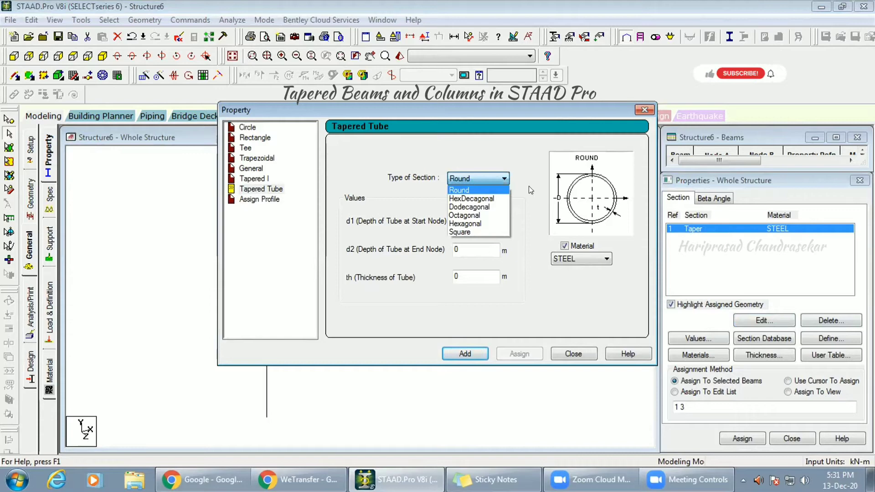
{"action": "left_click", "coordinate": [468, 232]}
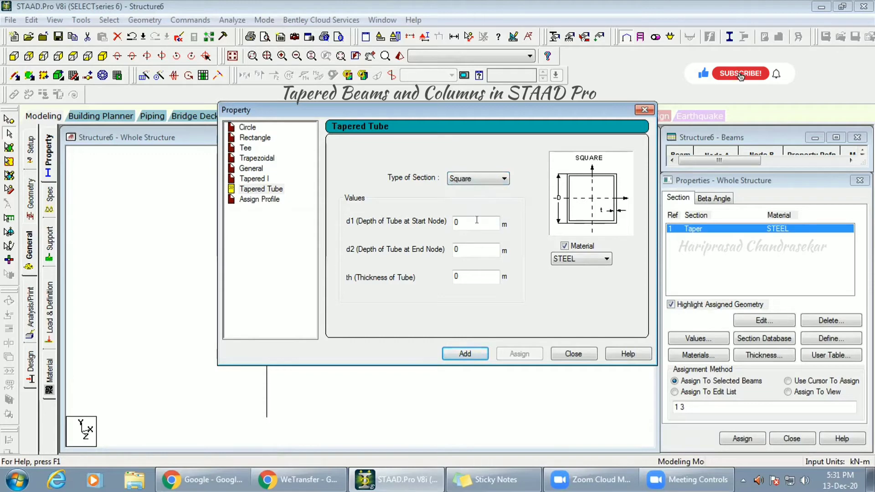
Step: Set tube depths 0.4 to 0.7 m with 0.02 m wall, add it, and assign it to the rafter
{"action": "double_click", "coordinate": [477, 222]}
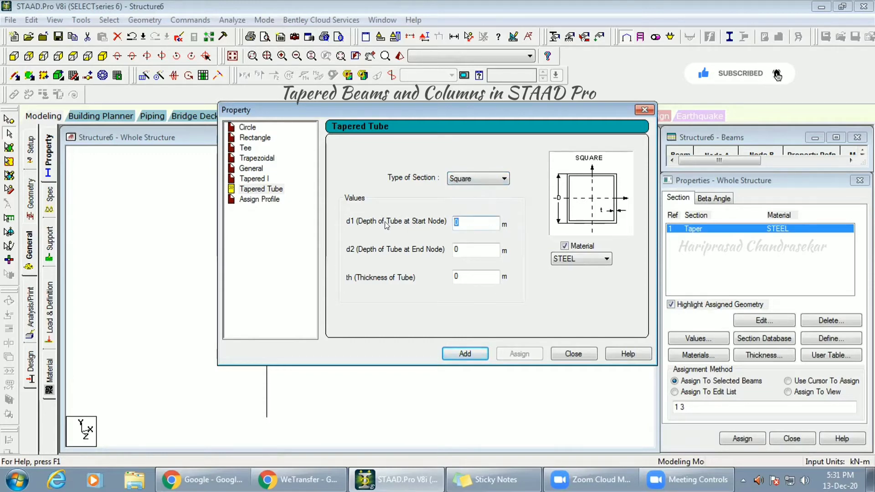
{"action": "type", "text": "0.4"}
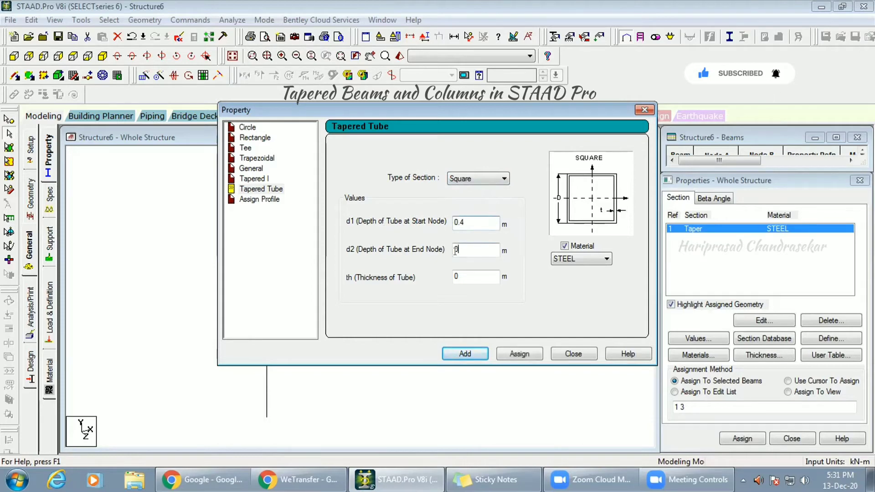
{"action": "double_click", "coordinate": [455, 250]}
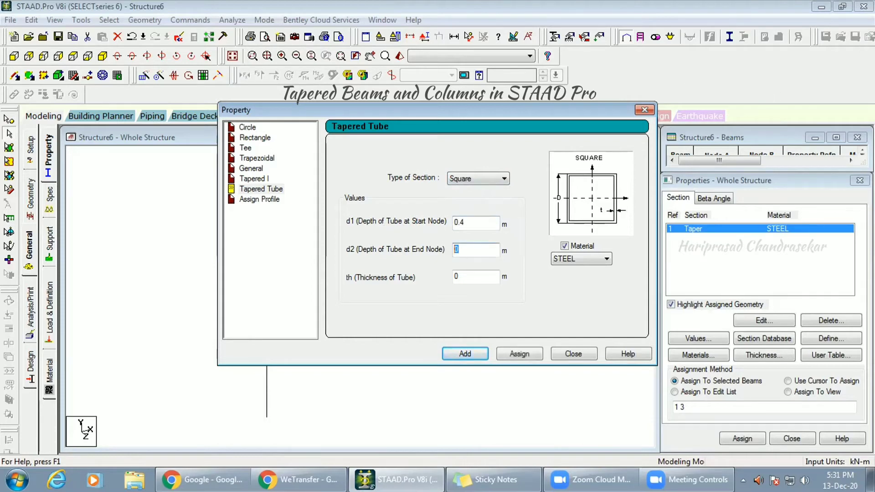
{"action": "type", "text": "0.7"}
{"action": "double_click", "coordinate": [482, 271]}
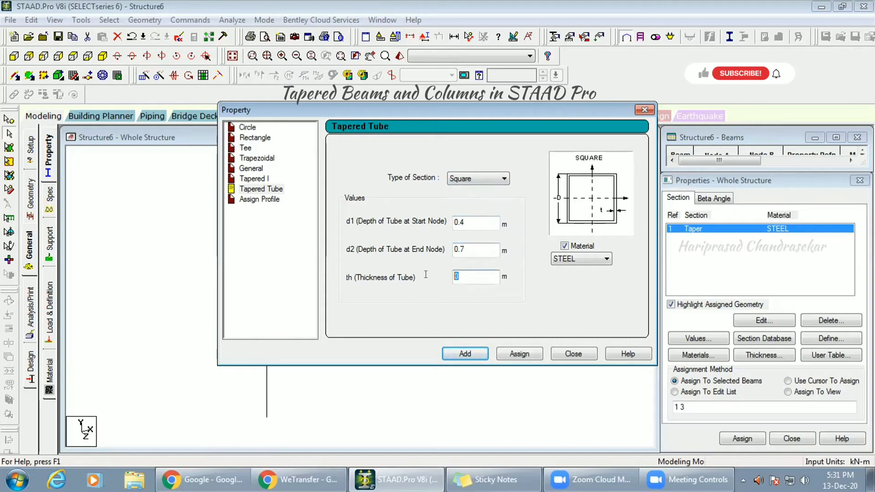
{"action": "type", "text": "0.02"}
{"action": "left_click", "coordinate": [464, 354]}
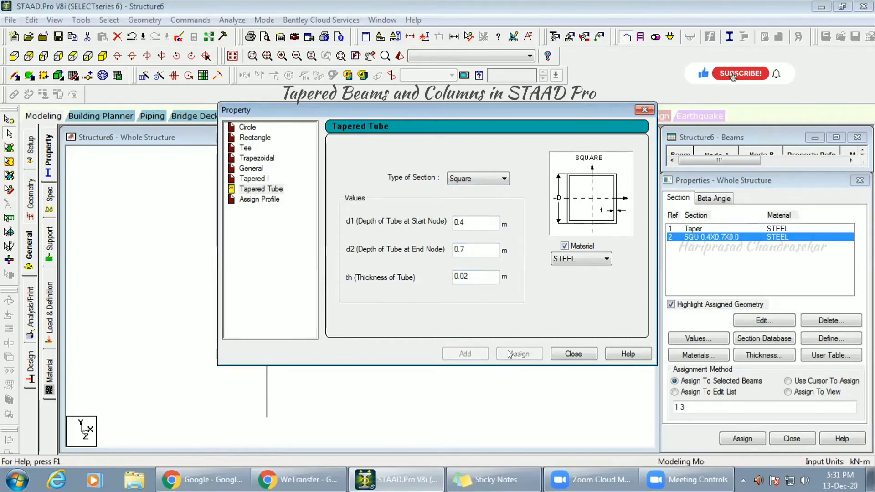
{"action": "left_click", "coordinate": [573, 354]}
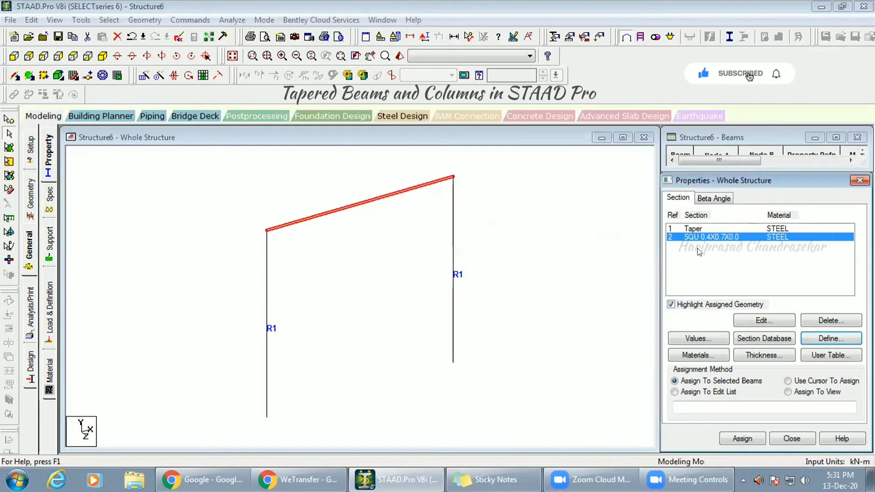
{"action": "left_click", "coordinate": [742, 437]}
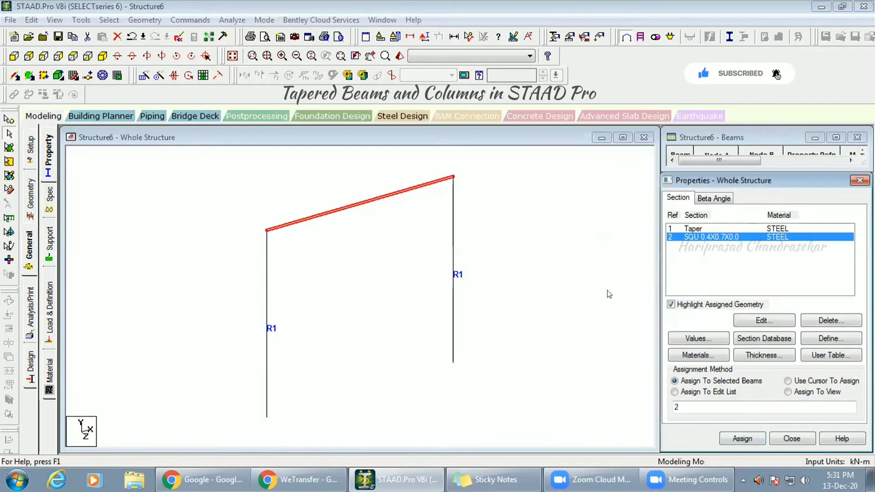
Step: Confirm the tube section on the rafter (R2) and check the whole frame in a 3D rendering
{"action": "left_click", "coordinate": [609, 294]}
{"action": "right_click", "coordinate": [482, 211]}
{"action": "left_click", "coordinate": [499, 436]}
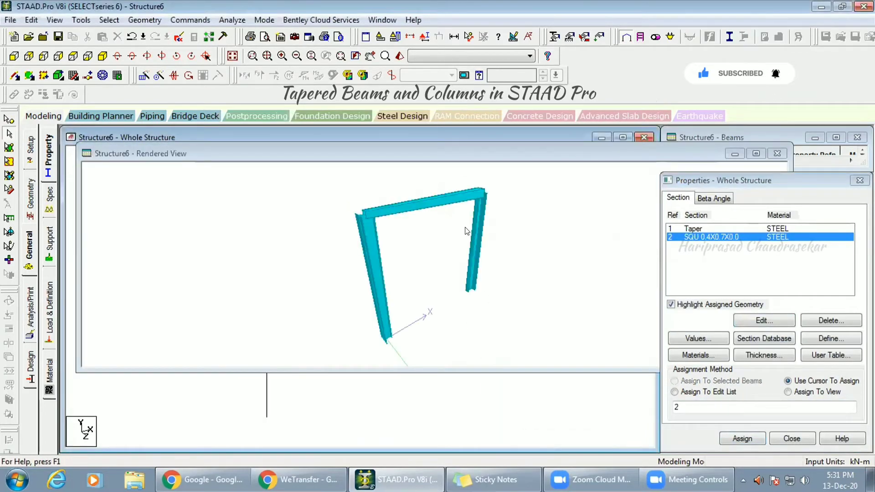
{"action": "left_click_drag", "start_coordinate": [464, 227], "coordinate": [487, 234]}
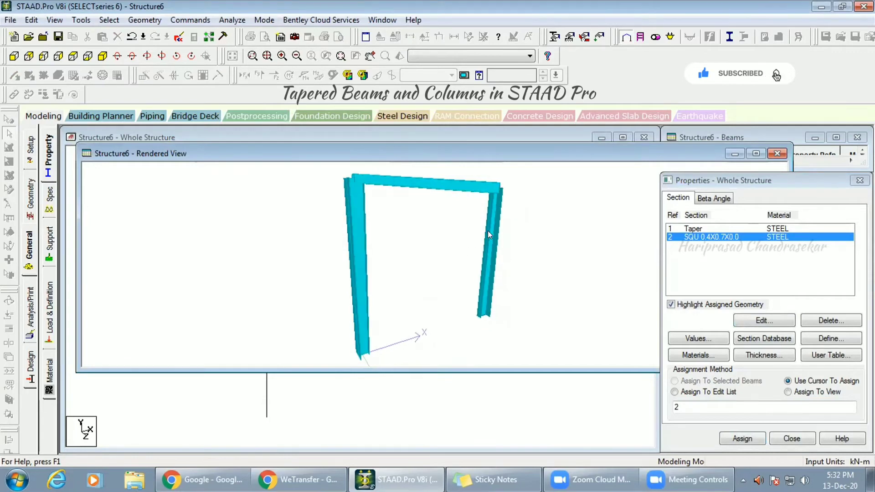
{"action": "left_click", "coordinate": [777, 154]}
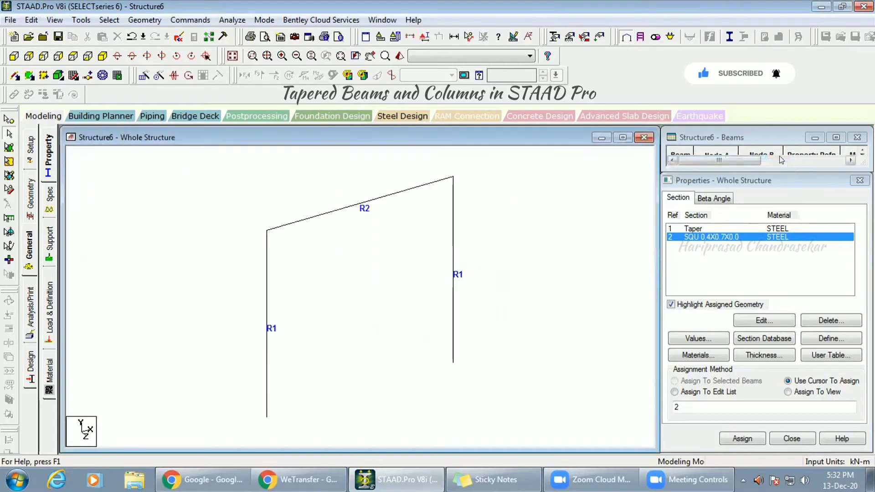
Step: Start opening another model, saving the changes to Structure6 first
{"action": "left_click", "coordinate": [10, 20]}
{"action": "left_click", "coordinate": [23, 45]}
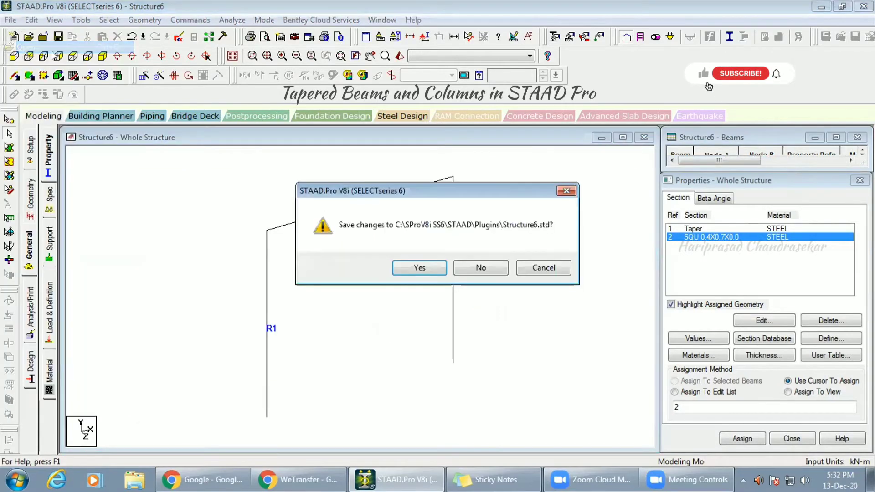
{"action": "left_click", "coordinate": [424, 267]}
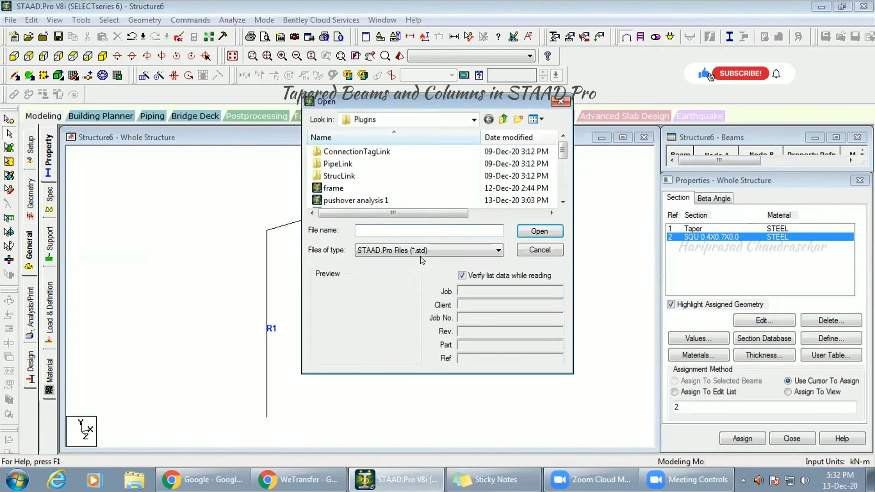
Step: Browse the model file list, cancel opening another model, and return to the File menu
{"action": "left_click", "coordinate": [370, 189]}
{"action": "key", "text": "Down"}
{"action": "key", "text": "Down"}
{"action": "key", "text": "Down"}
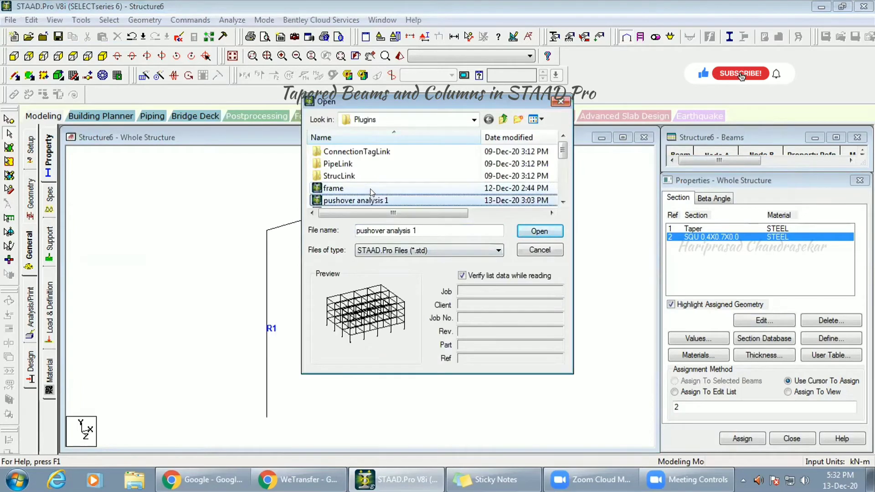
{"action": "key", "text": "Down"}
{"action": "key", "text": "Down"}
{"action": "key", "text": "Down"}
{"action": "key", "text": "Down"}
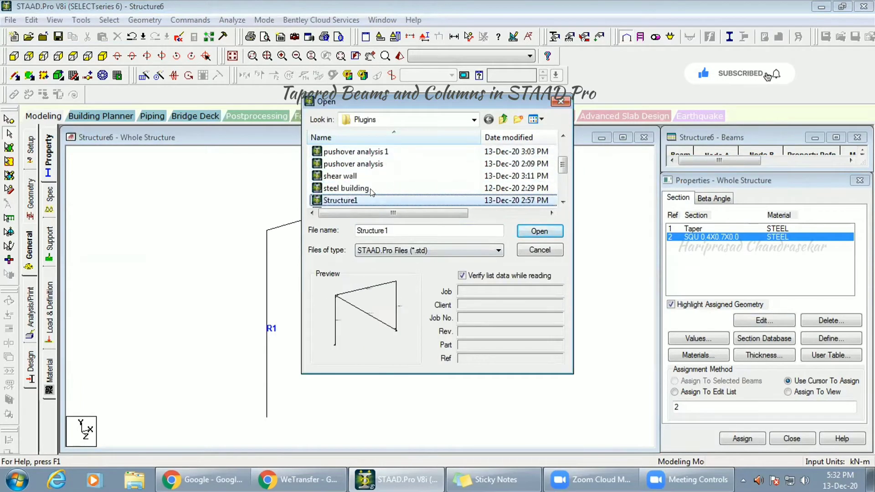
{"action": "key", "text": "Down"}
{"action": "key", "text": "Down"}
{"action": "key", "text": "Down"}
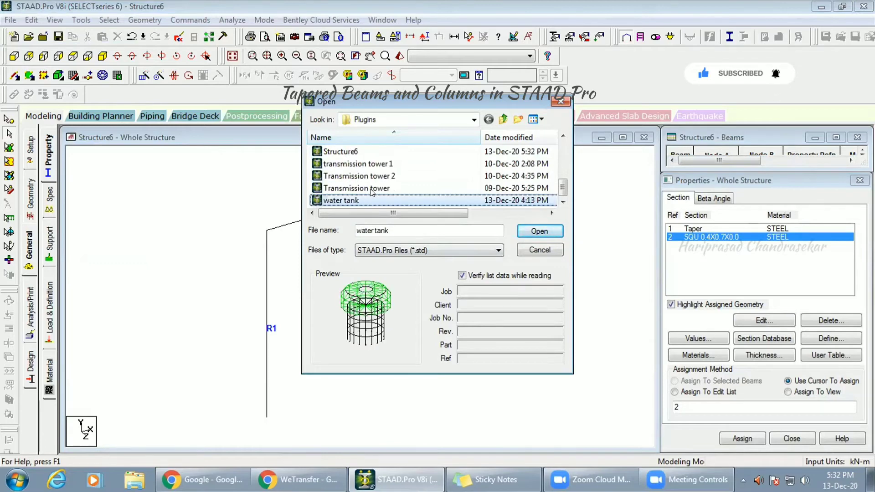
{"action": "key", "text": "Up"}
{"action": "key", "text": "Up"}
{"action": "key", "text": "Up"}
{"action": "key", "text": "Up"}
{"action": "key", "text": "Up"}
{"action": "key", "text": "Up"}
{"action": "key", "text": "Up"}
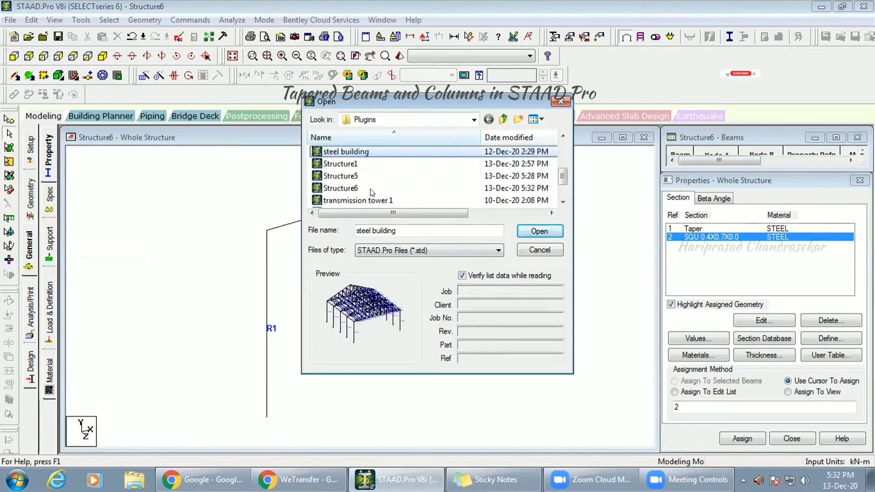
{"action": "key", "text": "Up"}
{"action": "key", "text": "Up"}
{"action": "key", "text": "Up"}
{"action": "key", "text": "Up"}
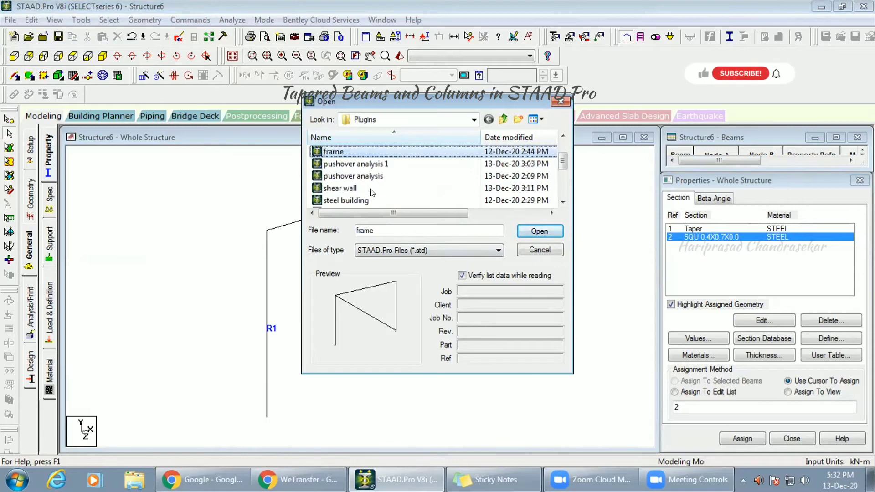
{"action": "left_click", "coordinate": [540, 250]}
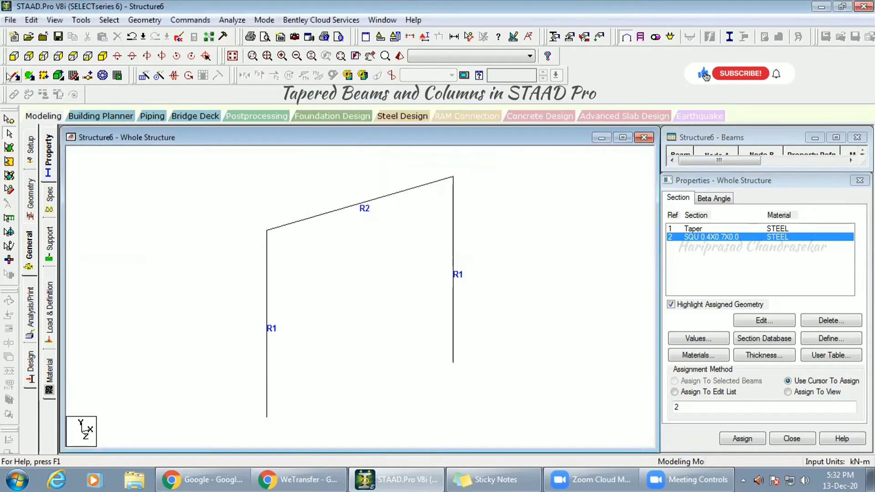
{"action": "left_click", "coordinate": [10, 20]}
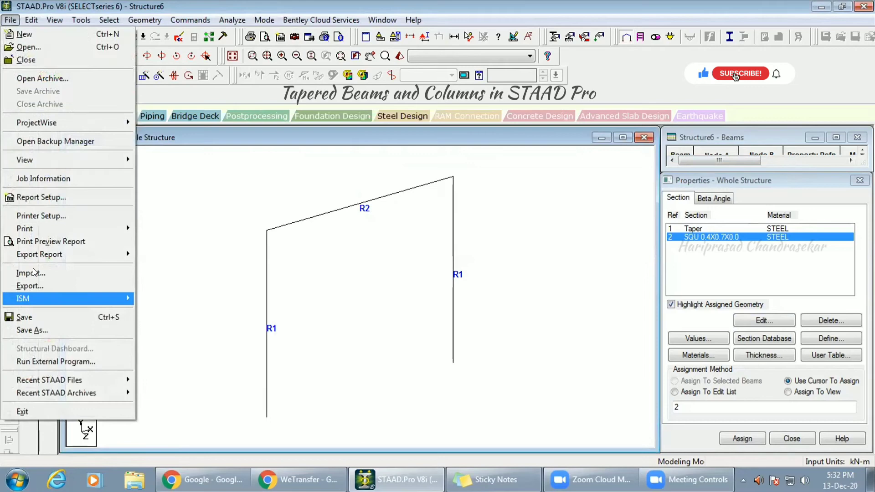
Step: Swap the portal frame for structure.STD from Downloads, close the empty extra window, and zoom into the roof
{"action": "left_click", "coordinate": [25, 59]}
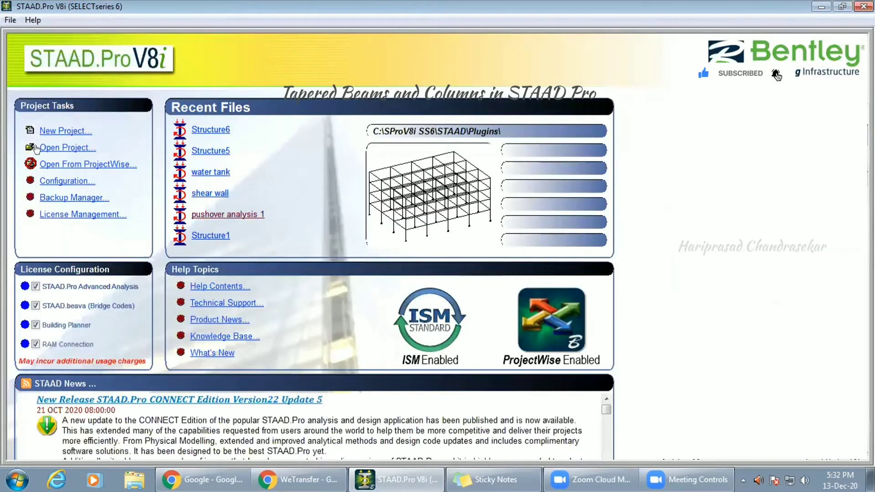
{"action": "left_click", "coordinate": [50, 148]}
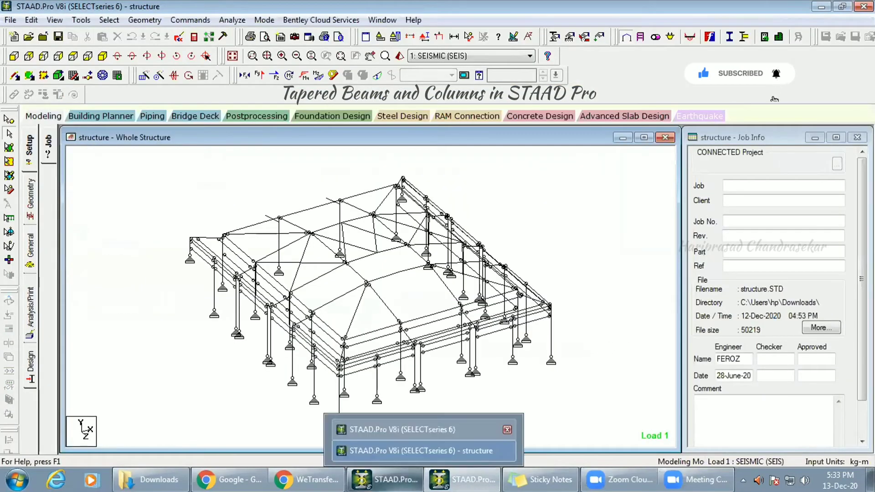
{"action": "right_click", "coordinate": [385, 479]}
{"action": "left_click", "coordinate": [361, 453]}
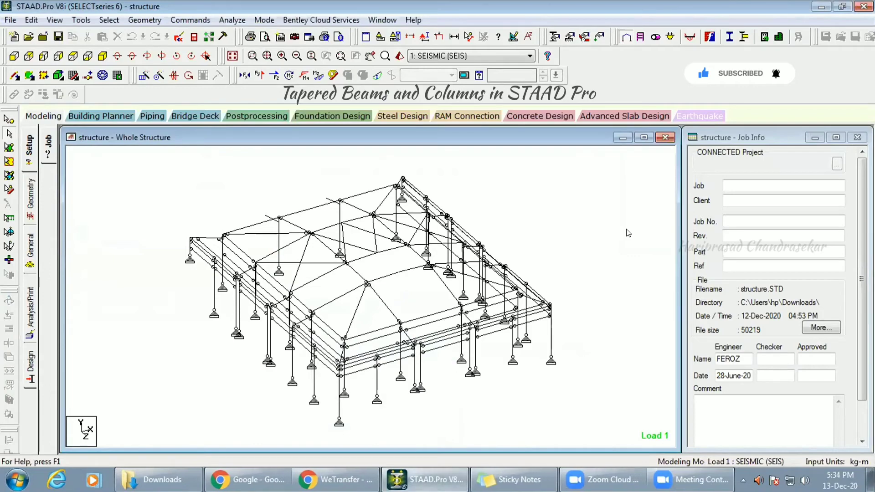
{"action": "scroll", "coordinate": [495, 245], "scroll_direction": "up", "scroll_amount": 5}
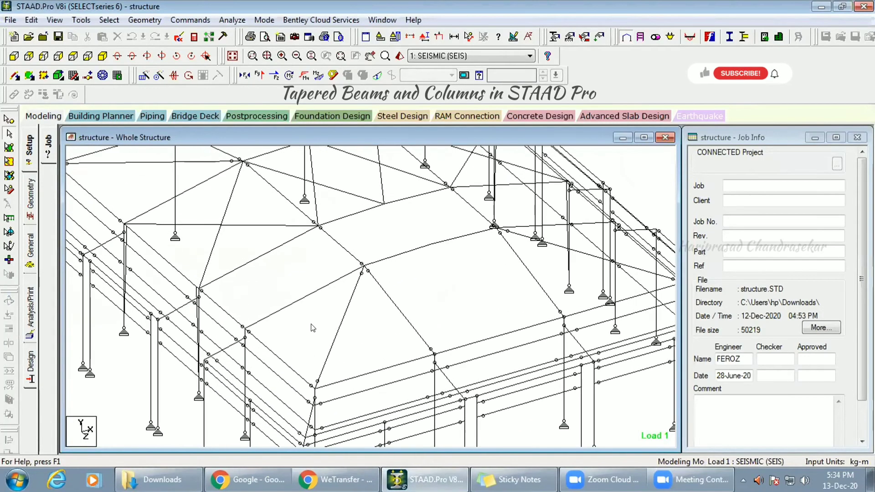
{"action": "scroll", "coordinate": [312, 327], "scroll_direction": "up", "scroll_amount": 4}
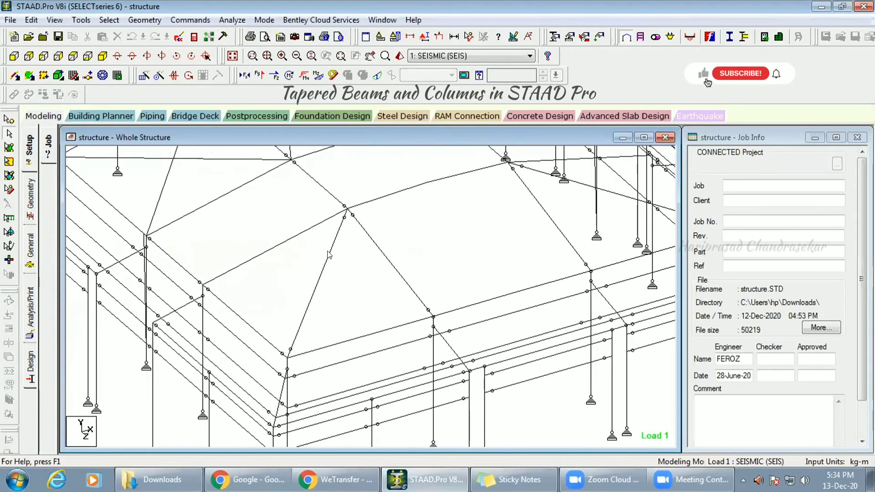
Step: Check that beam 402 is a steel Taper section, 0.42 m deep with 0.25 m flanges, leaving it unchanged
{"action": "double_click", "coordinate": [328, 255]}
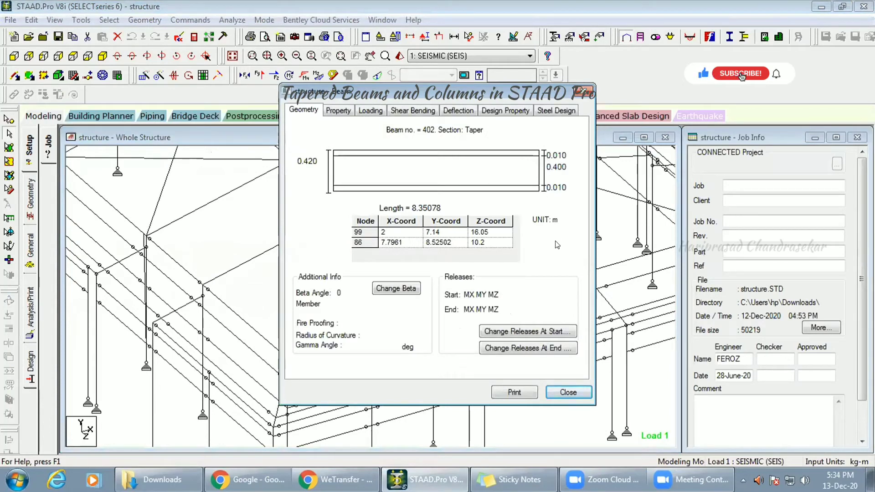
{"action": "left_click", "coordinate": [333, 111]}
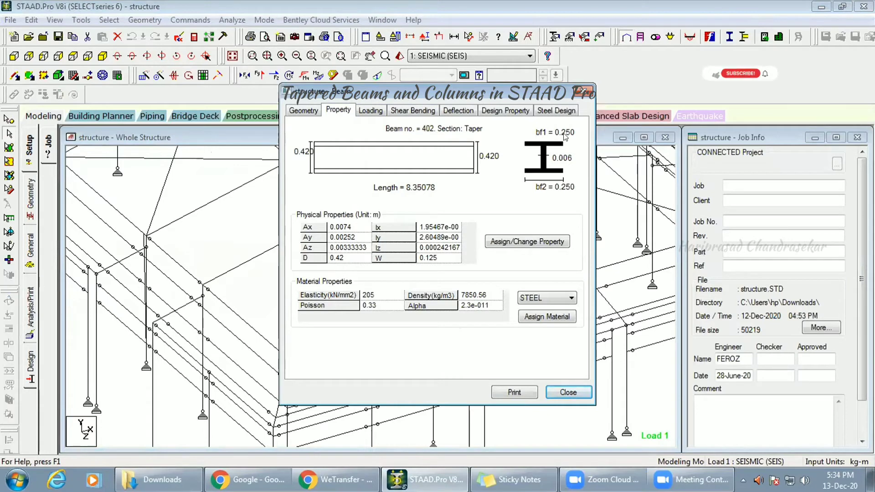
{"action": "left_click", "coordinate": [505, 240]}
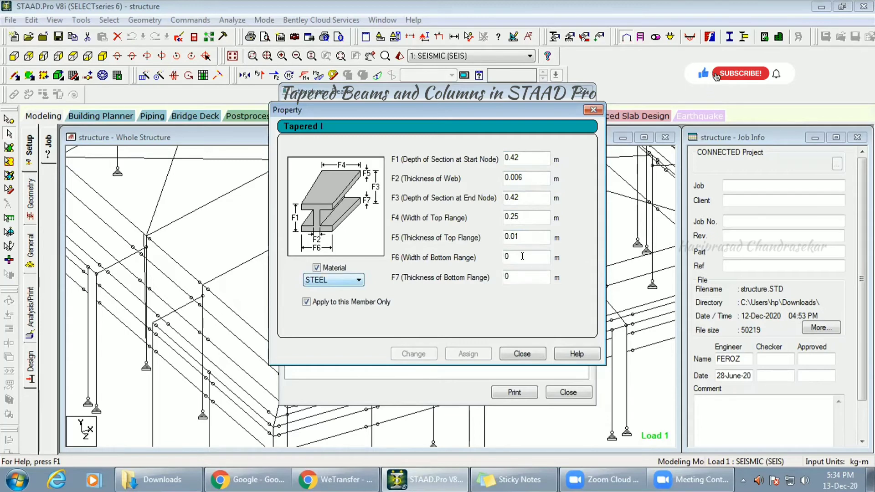
{"action": "left_click", "coordinate": [522, 354]}
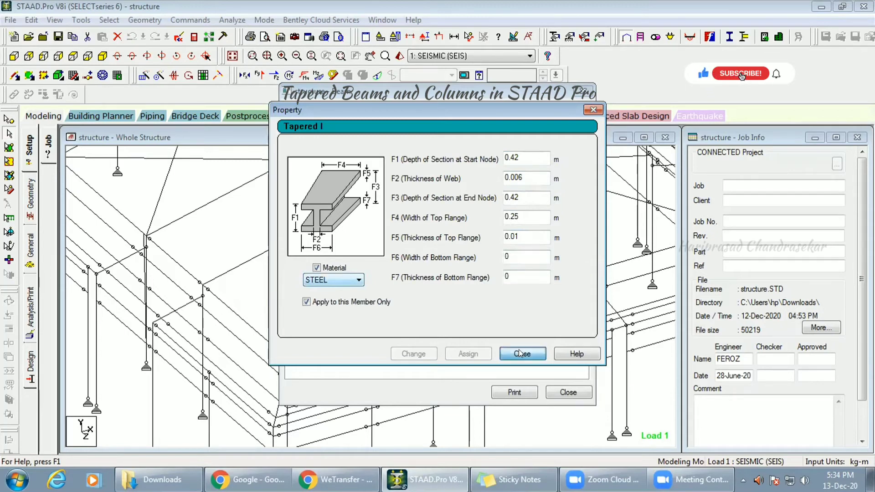
{"action": "left_click", "coordinate": [565, 393]}
{"action": "right_click", "coordinate": [337, 263]}
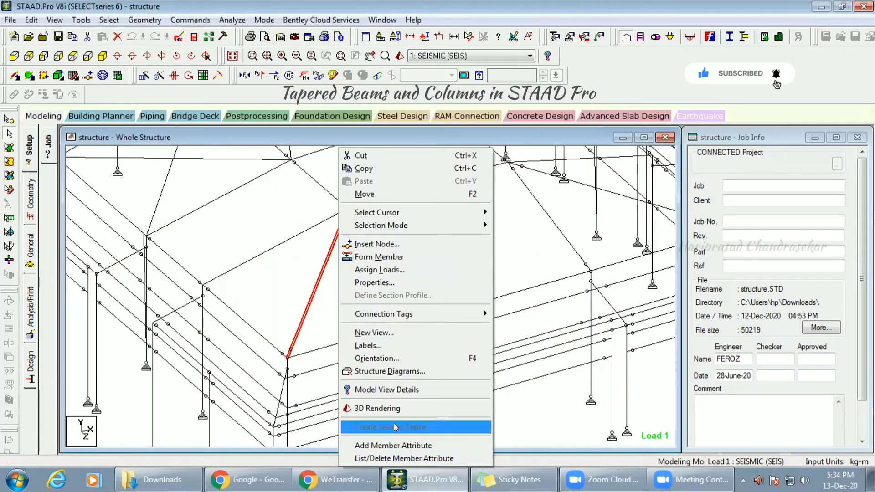
{"action": "left_click", "coordinate": [395, 408]}
{"action": "left_click_drag", "start_coordinate": [449, 252], "coordinate": [440, 206]}
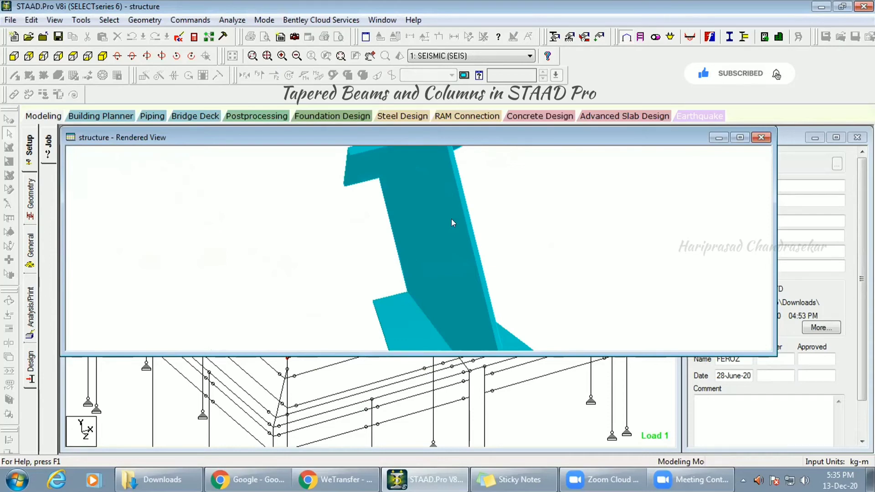
{"action": "scroll", "coordinate": [452, 223], "scroll_direction": "down", "scroll_amount": 3}
{"action": "left_click_drag", "start_coordinate": [453, 250], "coordinate": [505, 241]}
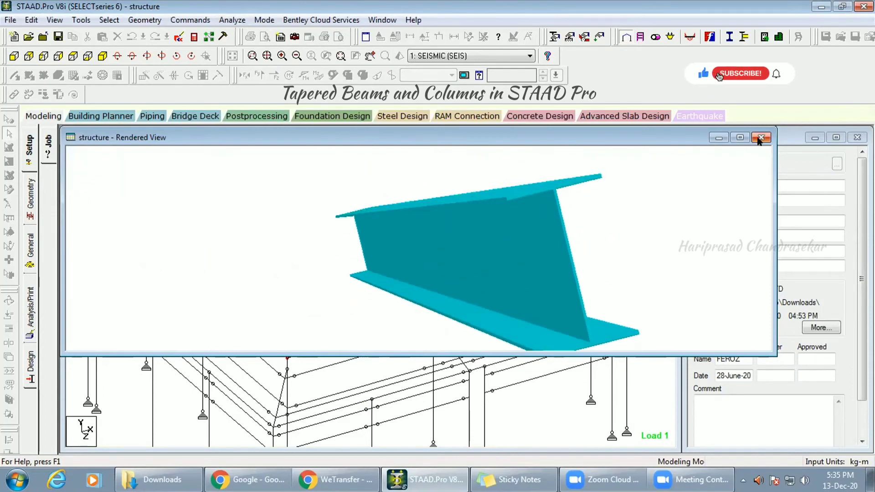
{"action": "left_click_drag", "start_coordinate": [630, 261], "coordinate": [599, 254]}
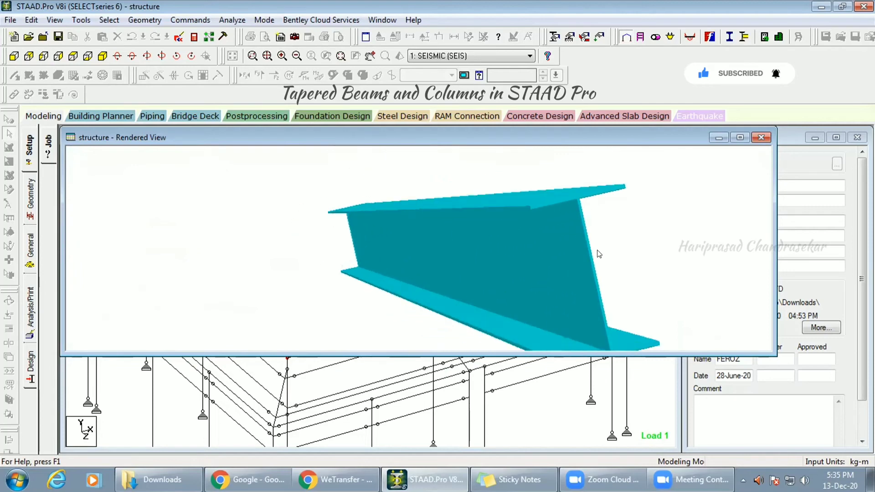
Step: Close the rendered view and bring up beam 402's Tapered I dimensions, showing zero bottom flange
{"action": "left_click", "coordinate": [756, 138]}
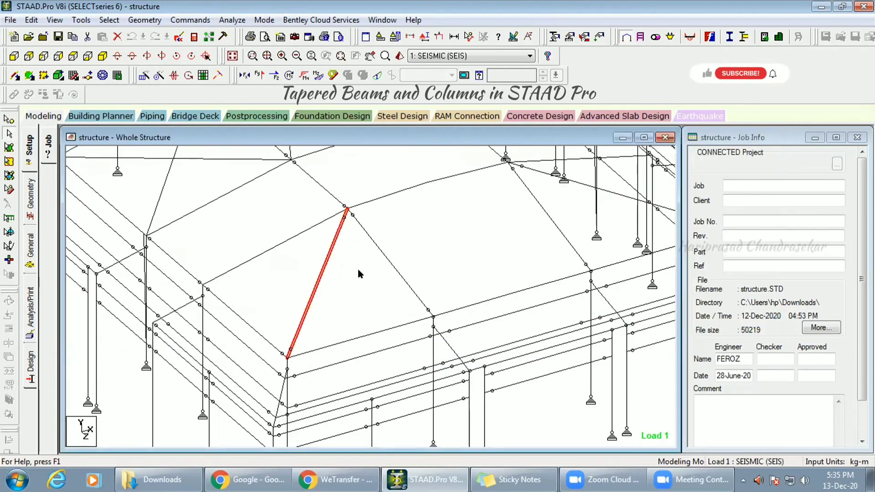
{"action": "double_click", "coordinate": [330, 256]}
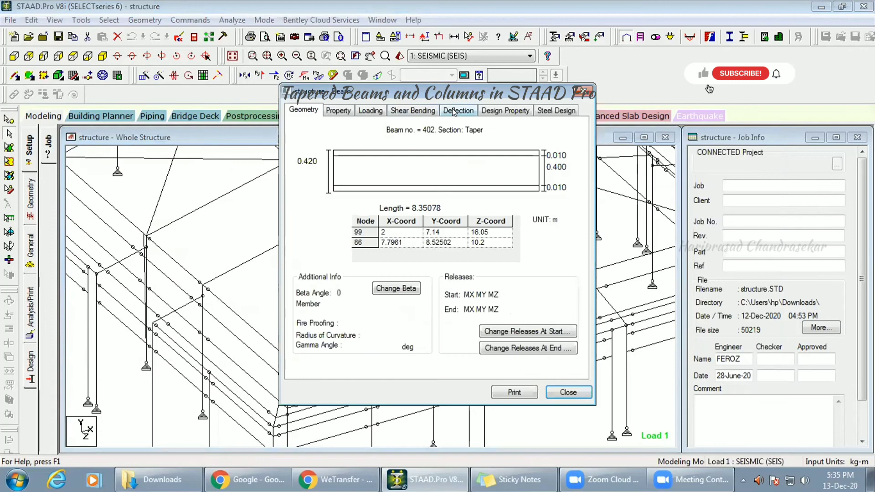
{"action": "left_click", "coordinate": [339, 109]}
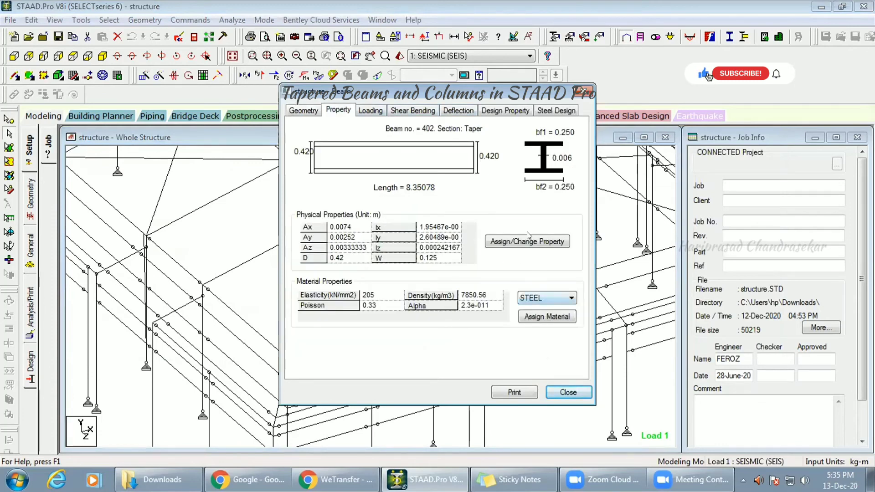
{"action": "left_click", "coordinate": [537, 242]}
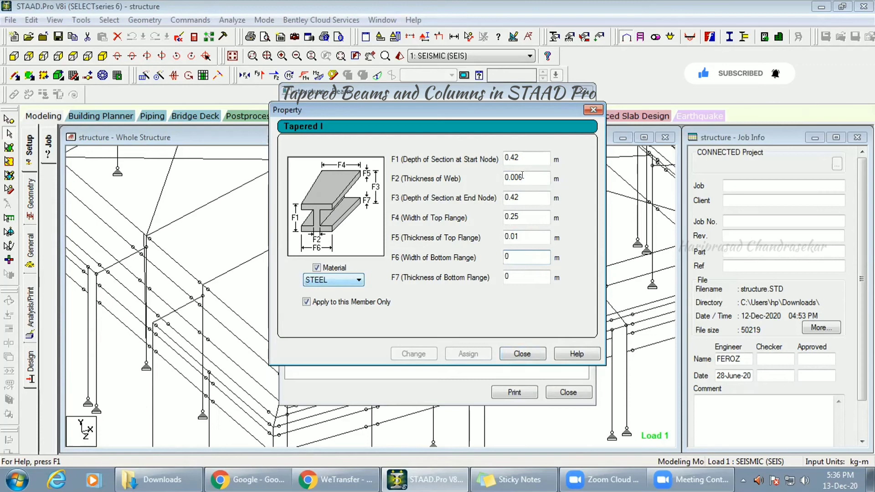
Step: Set beam 402's bottom flange F6 to 2 m and F7 to 0.1 m, deleting old result files
{"action": "left_click", "coordinate": [529, 275]}
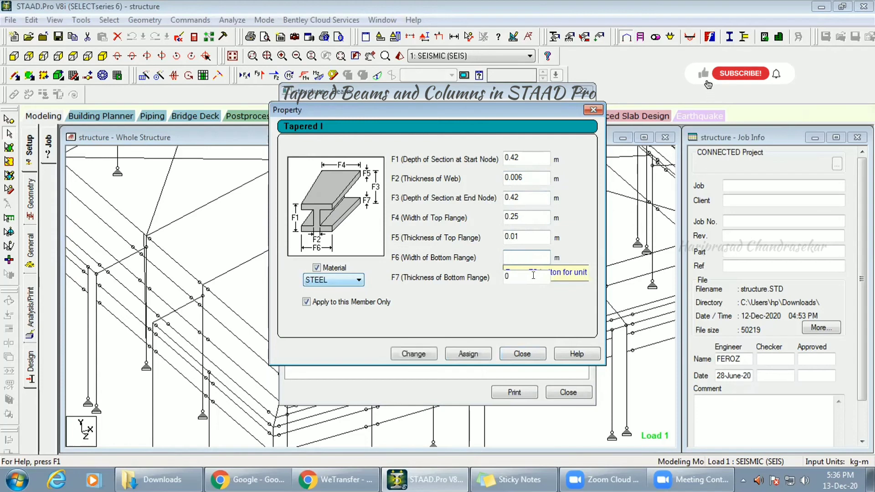
{"action": "type", "text": "2"}
{"action": "key", "text": "Tab"}
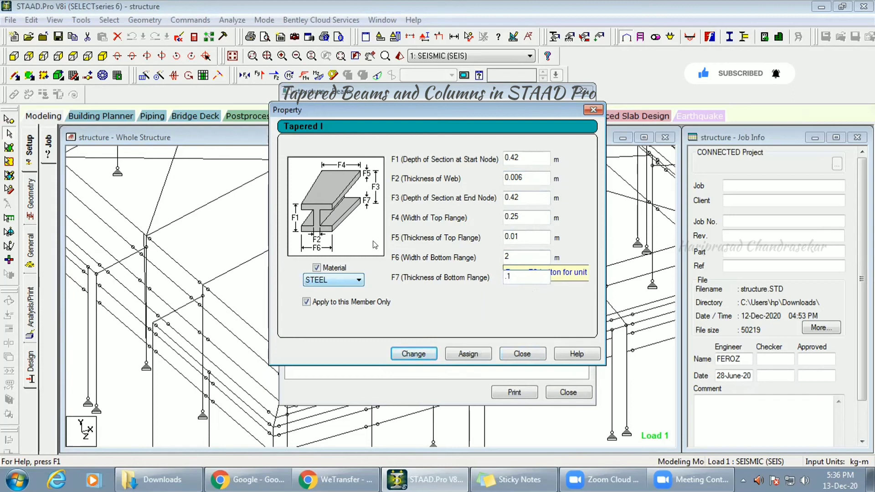
{"action": "left_click", "coordinate": [416, 354]}
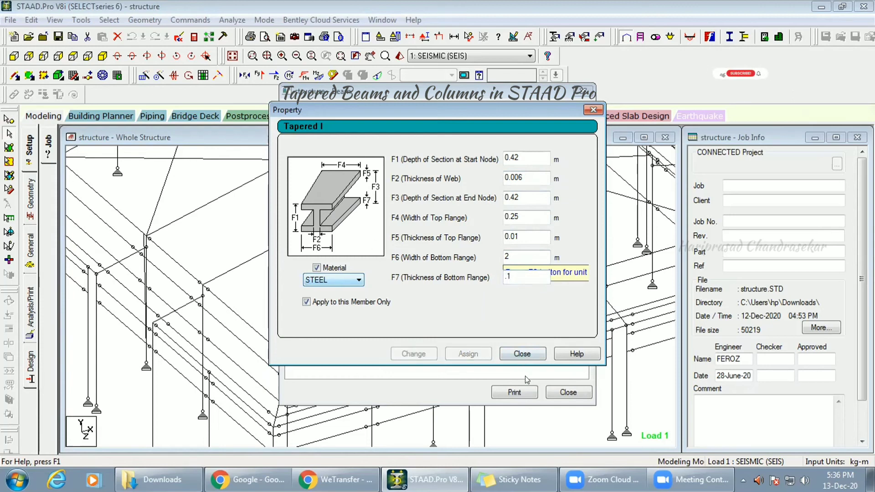
{"action": "left_click", "coordinate": [522, 354]}
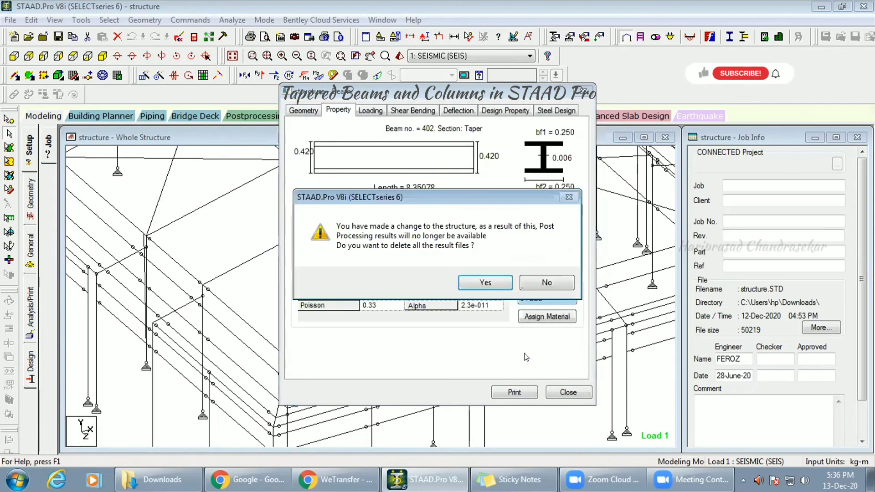
{"action": "left_click", "coordinate": [485, 280]}
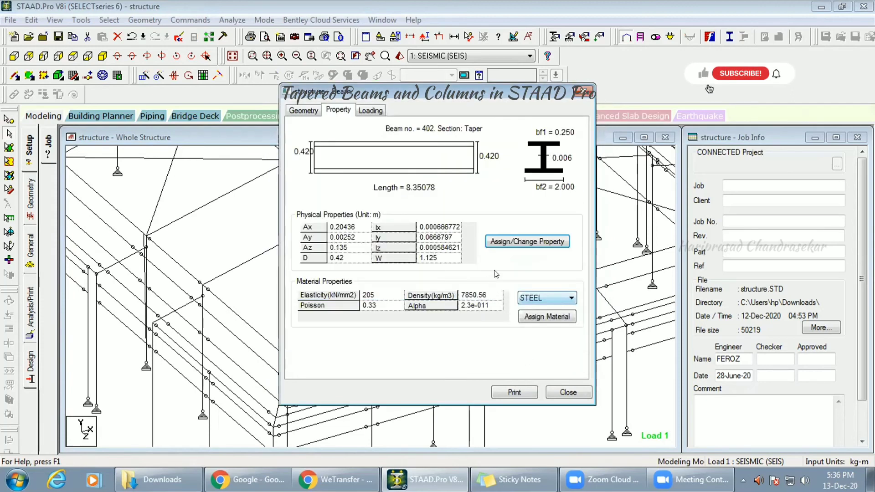
{"action": "left_click", "coordinate": [565, 391]}
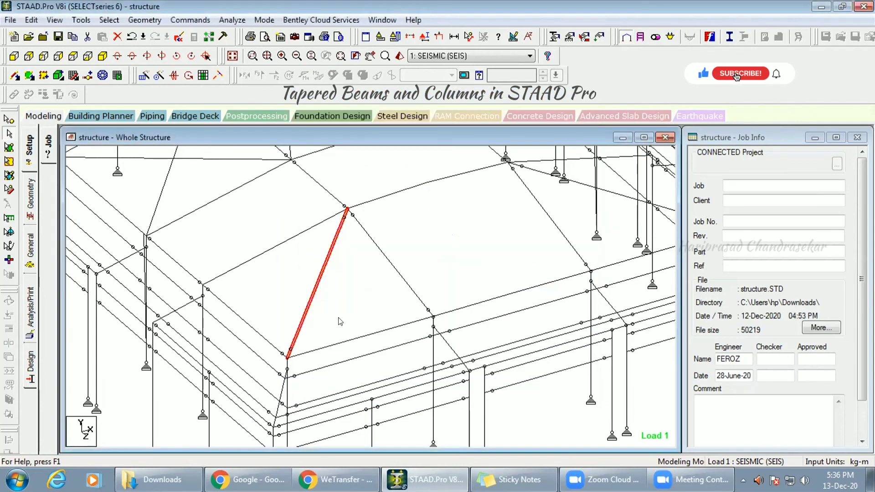
{"action": "right_click", "coordinate": [329, 287]}
{"action": "left_click", "coordinate": [387, 408]}
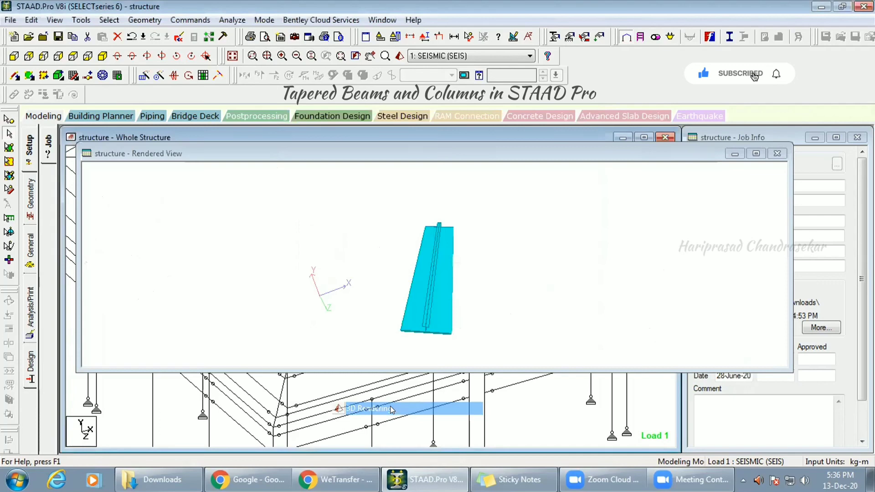
{"action": "left_click_drag", "start_coordinate": [461, 324], "coordinate": [499, 284]}
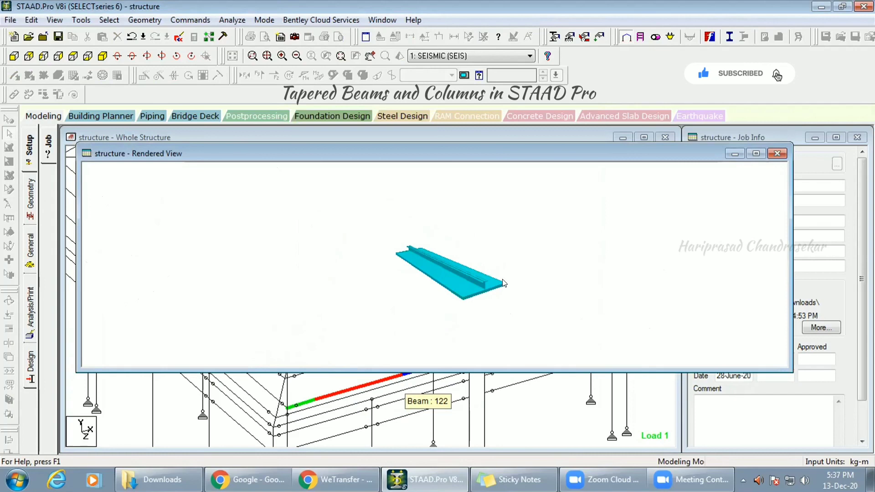
{"action": "left_click_drag", "start_coordinate": [503, 283], "coordinate": [289, 273]}
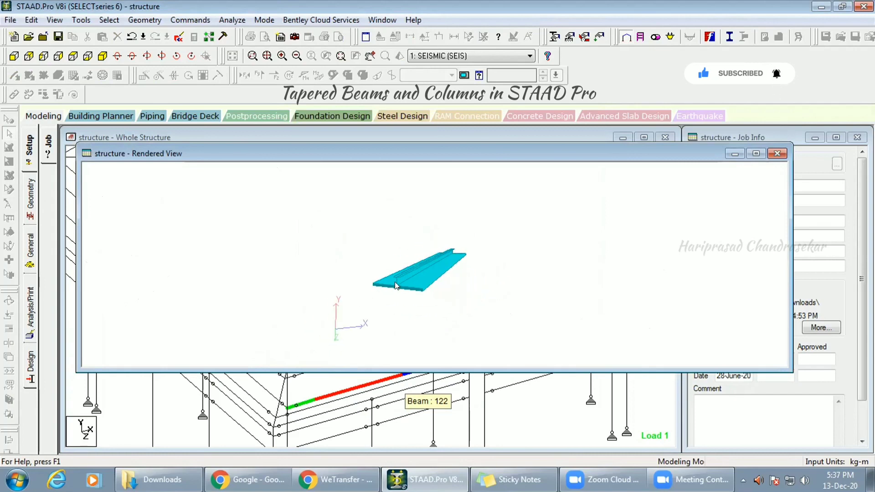
{"action": "left_click", "coordinate": [777, 153]}
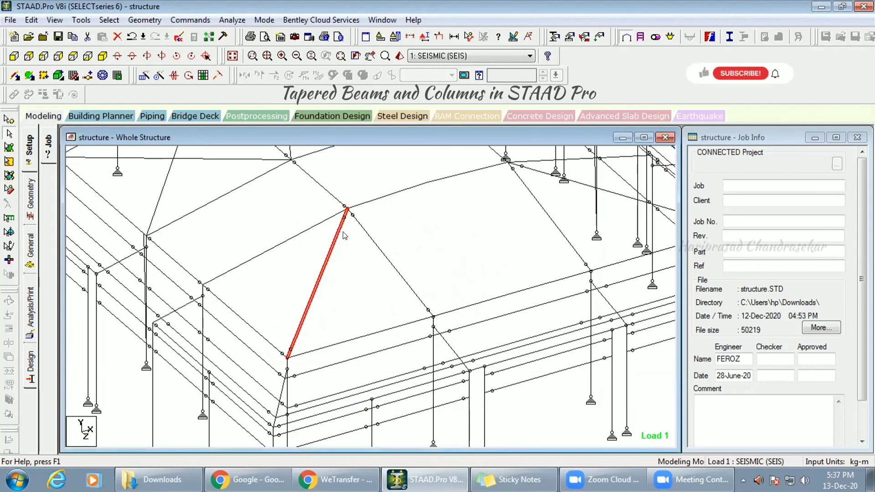